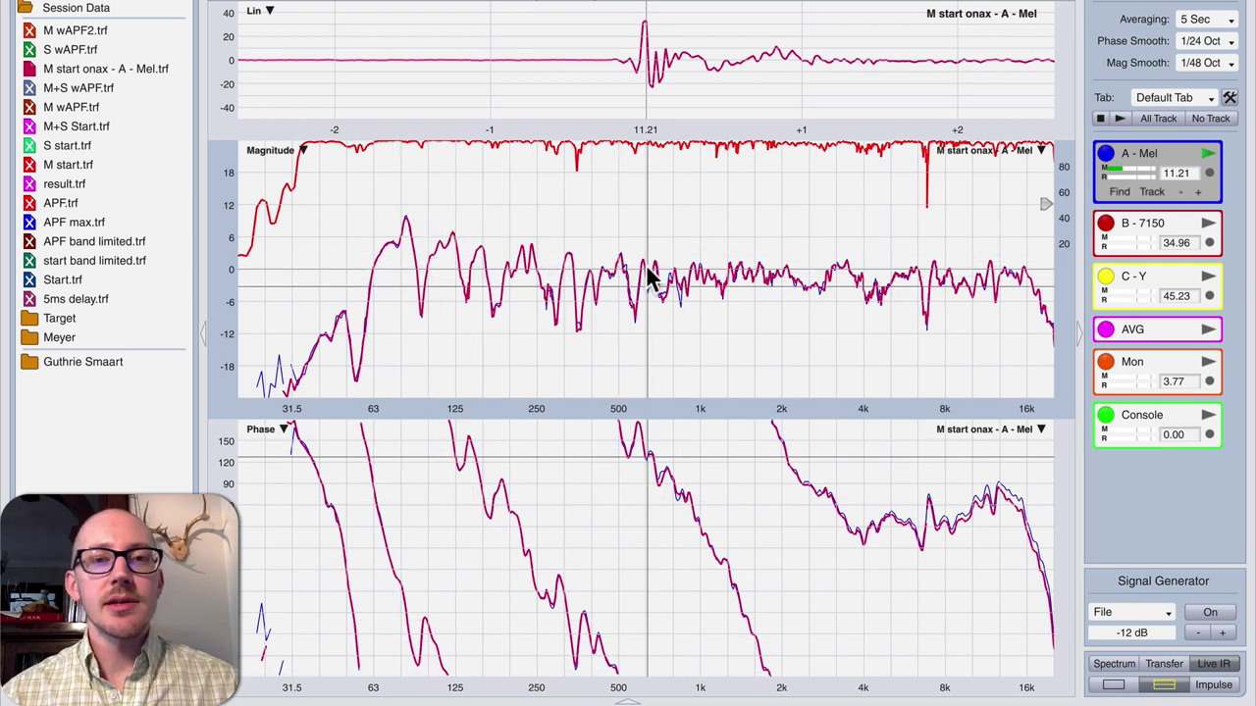
Step: Switch to FIR Creator and load the measurement "M start onax - A - Mel.trf" as the speaker response
key("super+Tab")
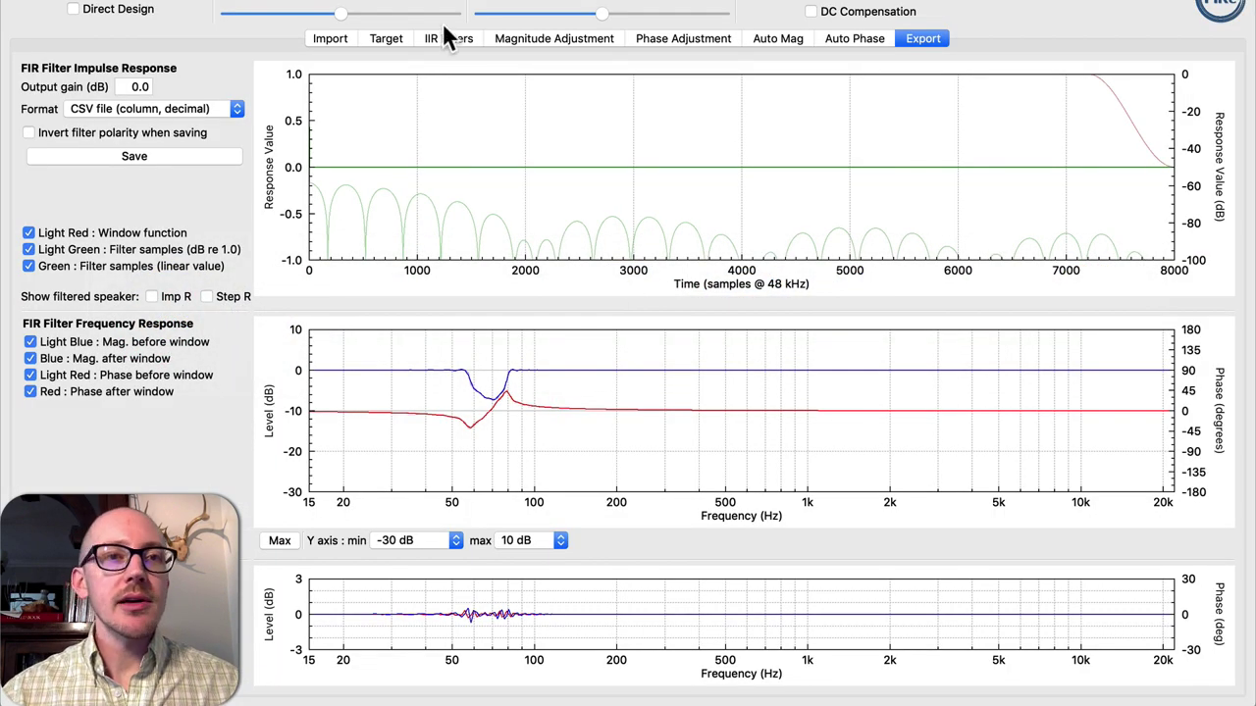
left_click(331, 40)
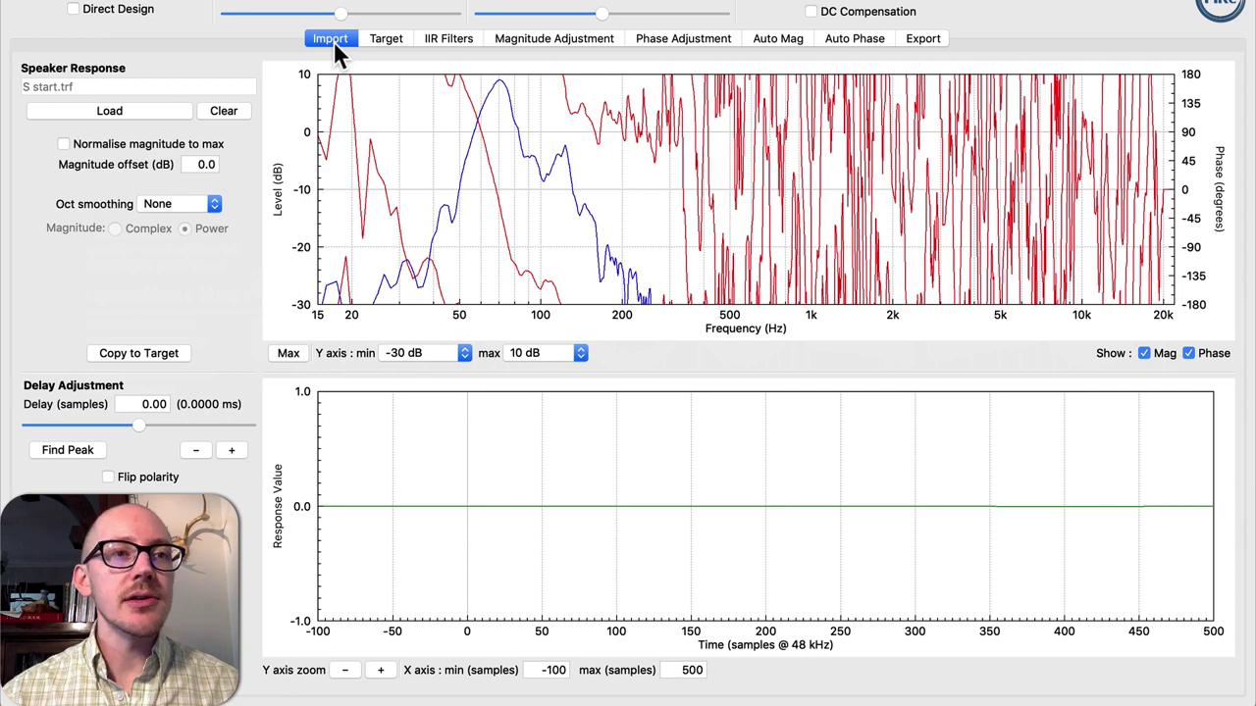
left_click(144, 108)
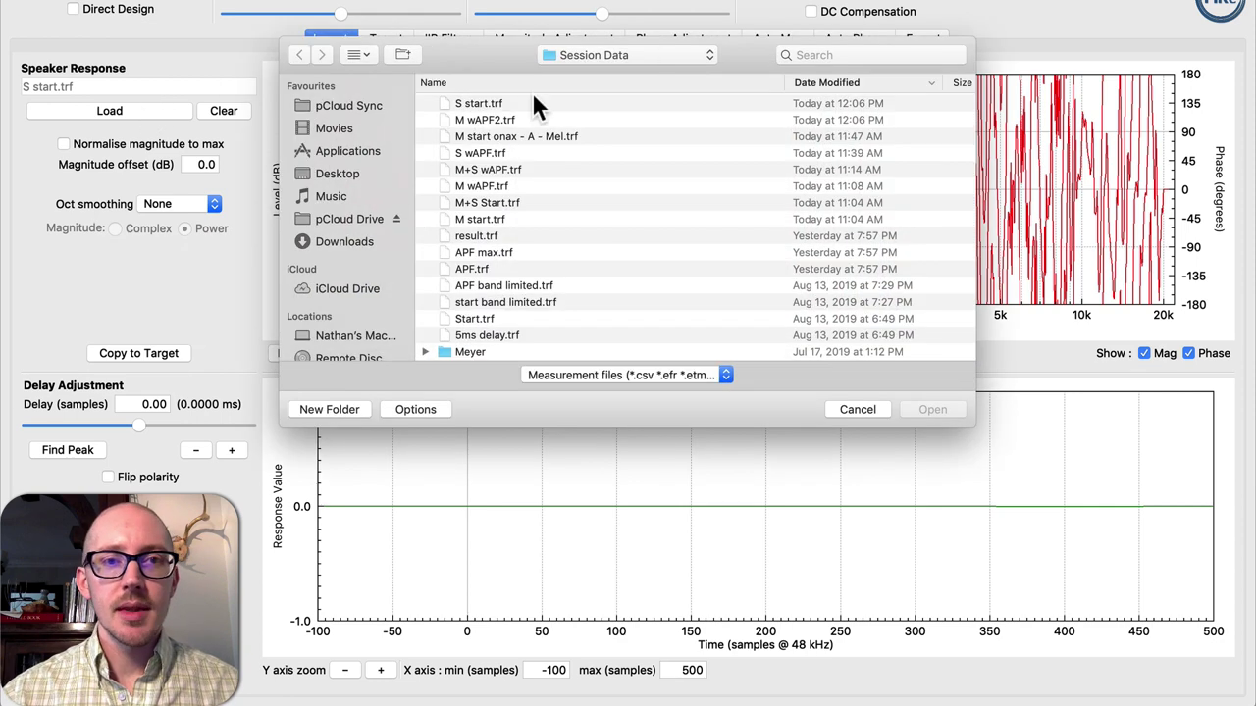
left_click(501, 135)
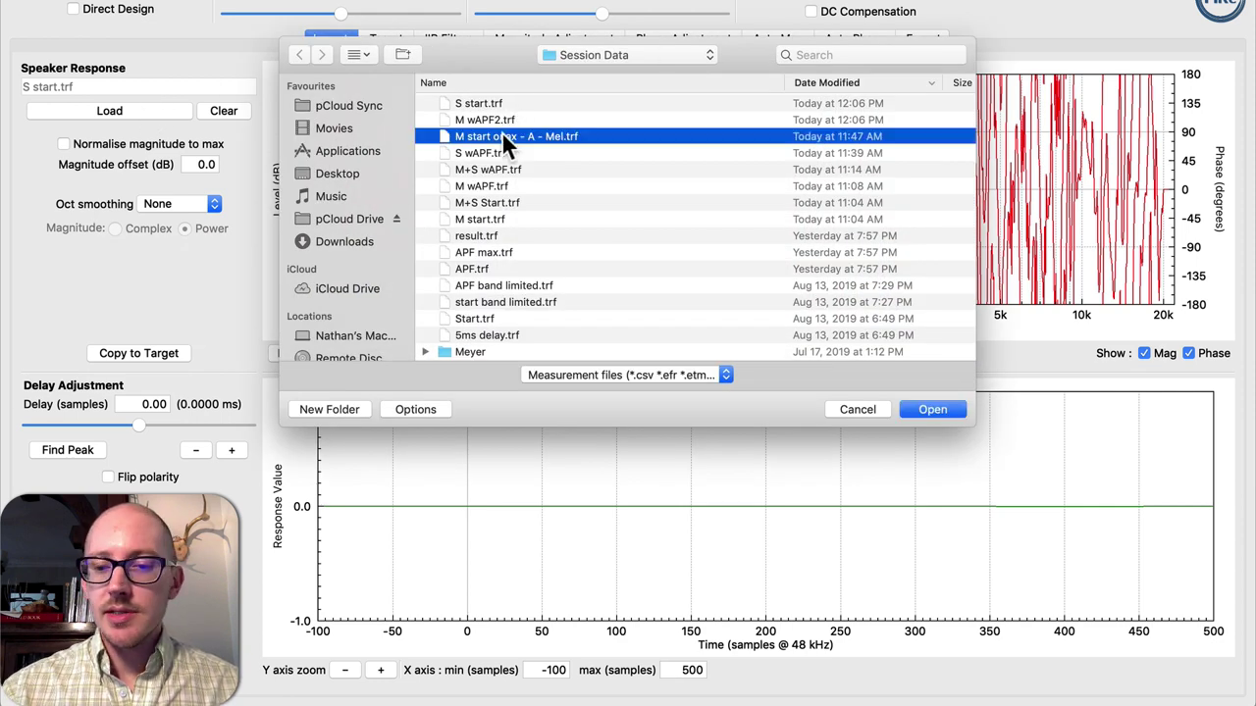
double_click(502, 137)
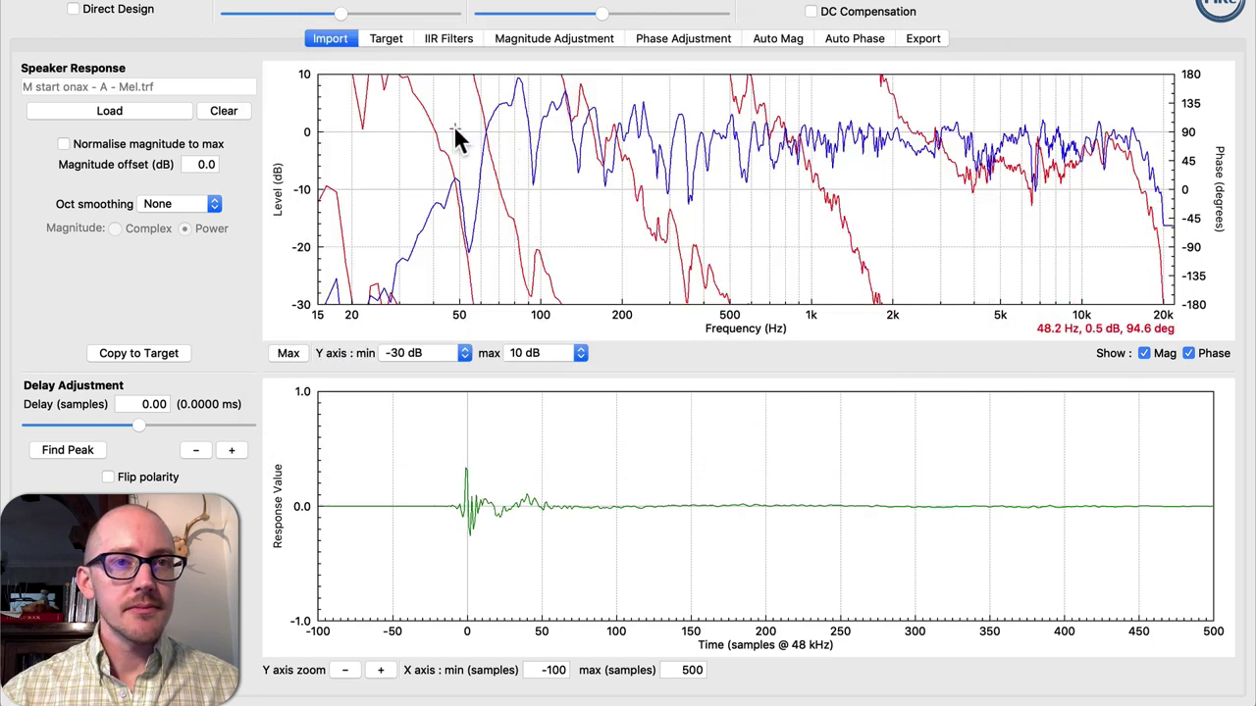
Step: Change the first inline IIR filter's type from band pass to low shelf (LShelf)
left_click(387, 39)
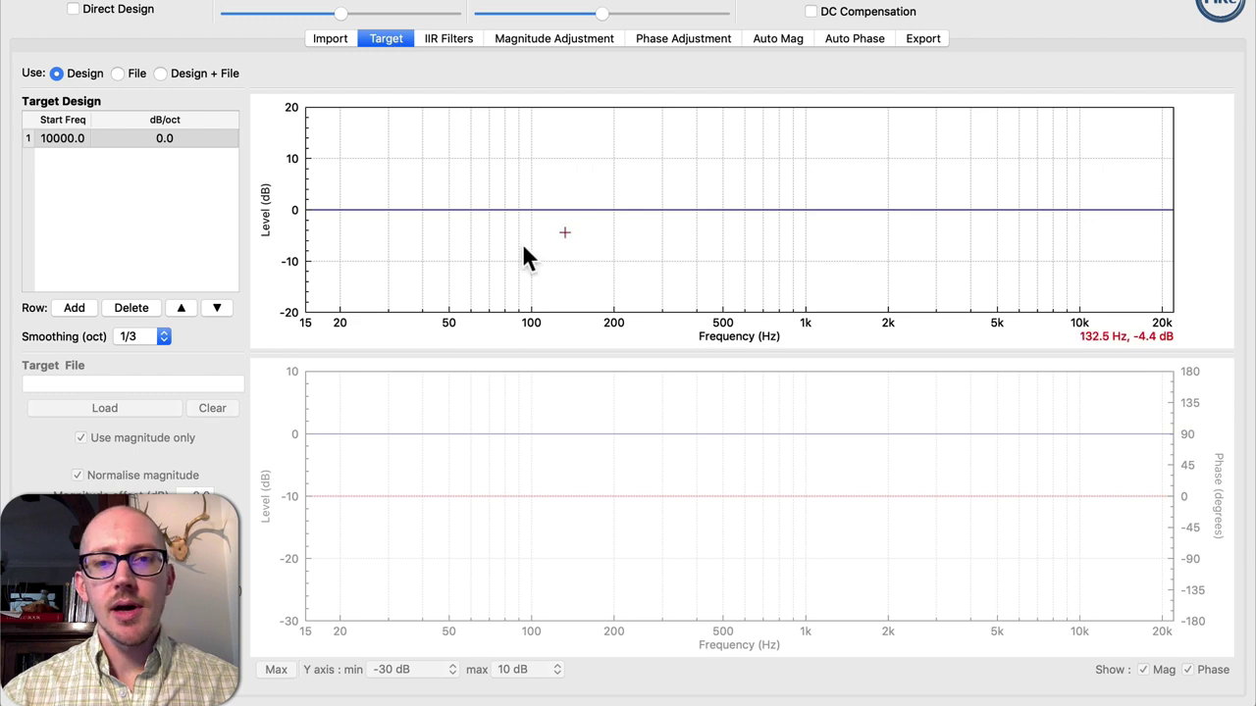
left_click(448, 39)
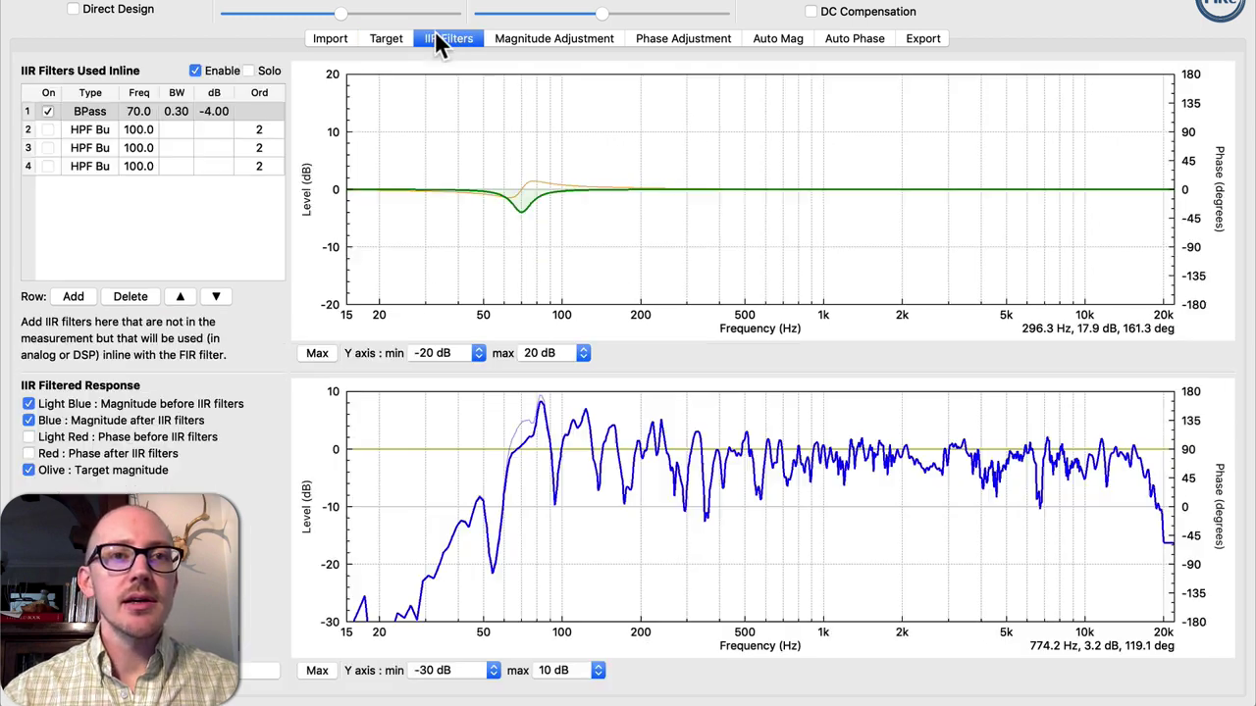
left_click(86, 111)
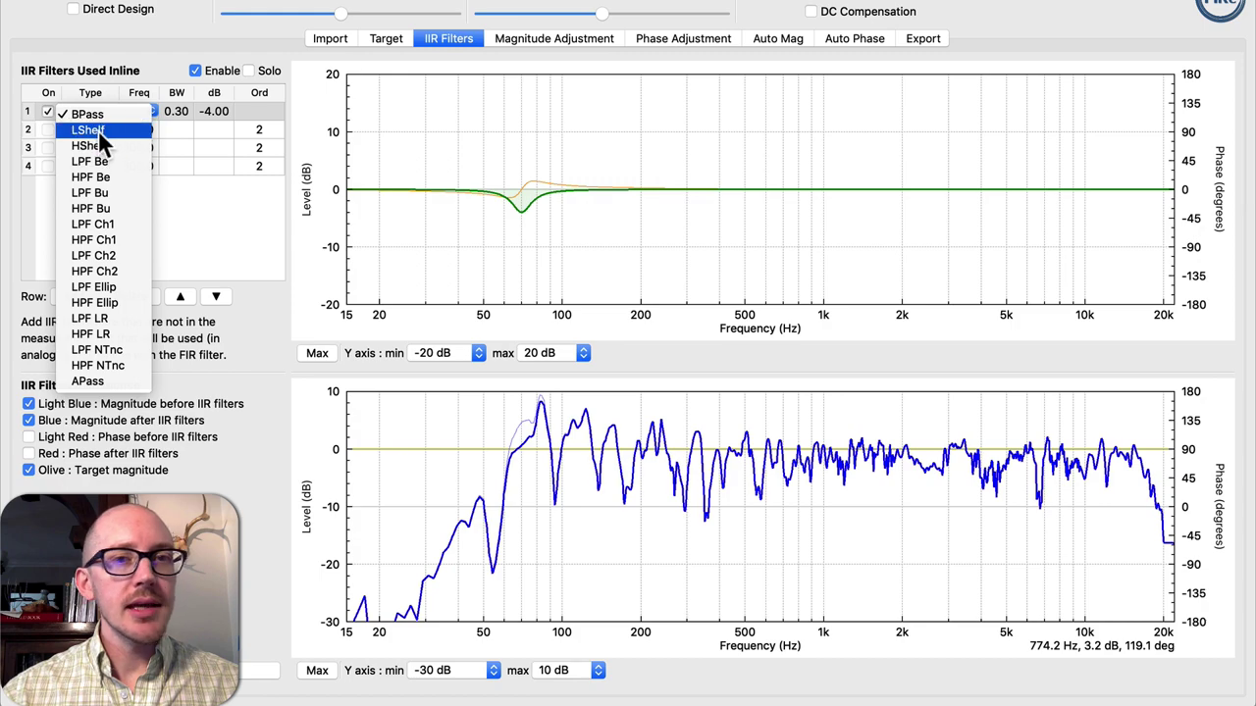
left_click(98, 129)
key("super+Tab")
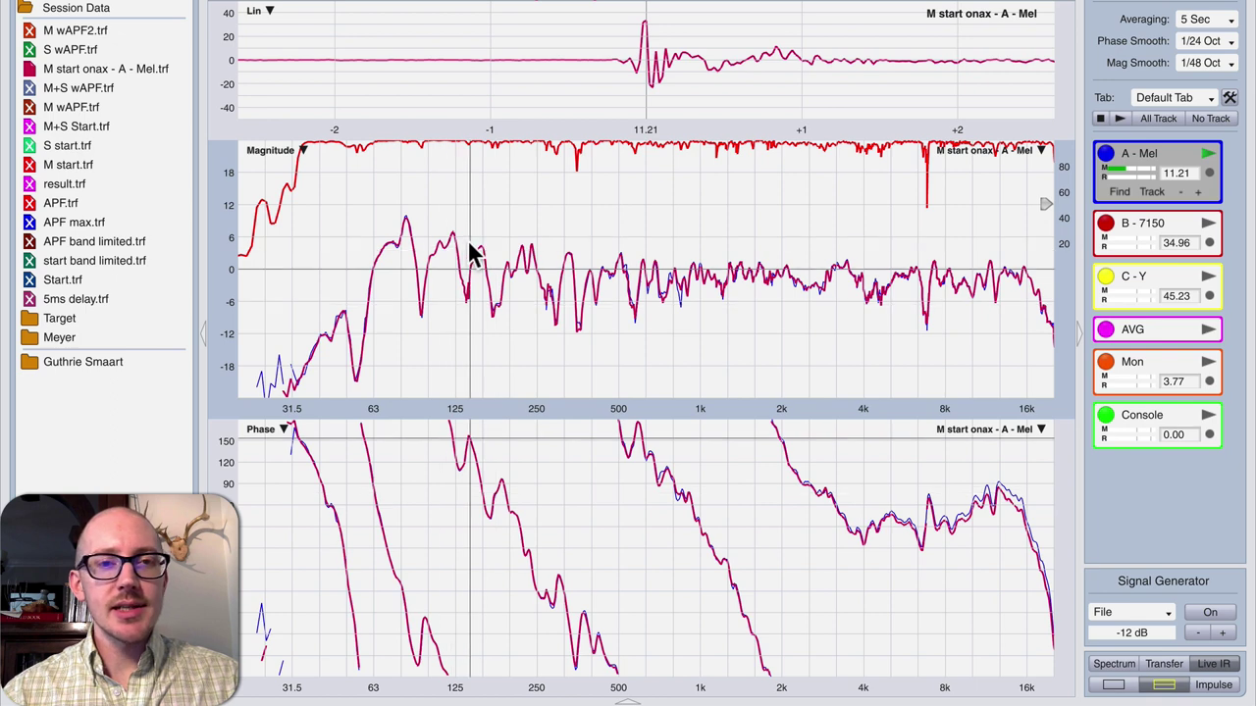
key("super+Tab")
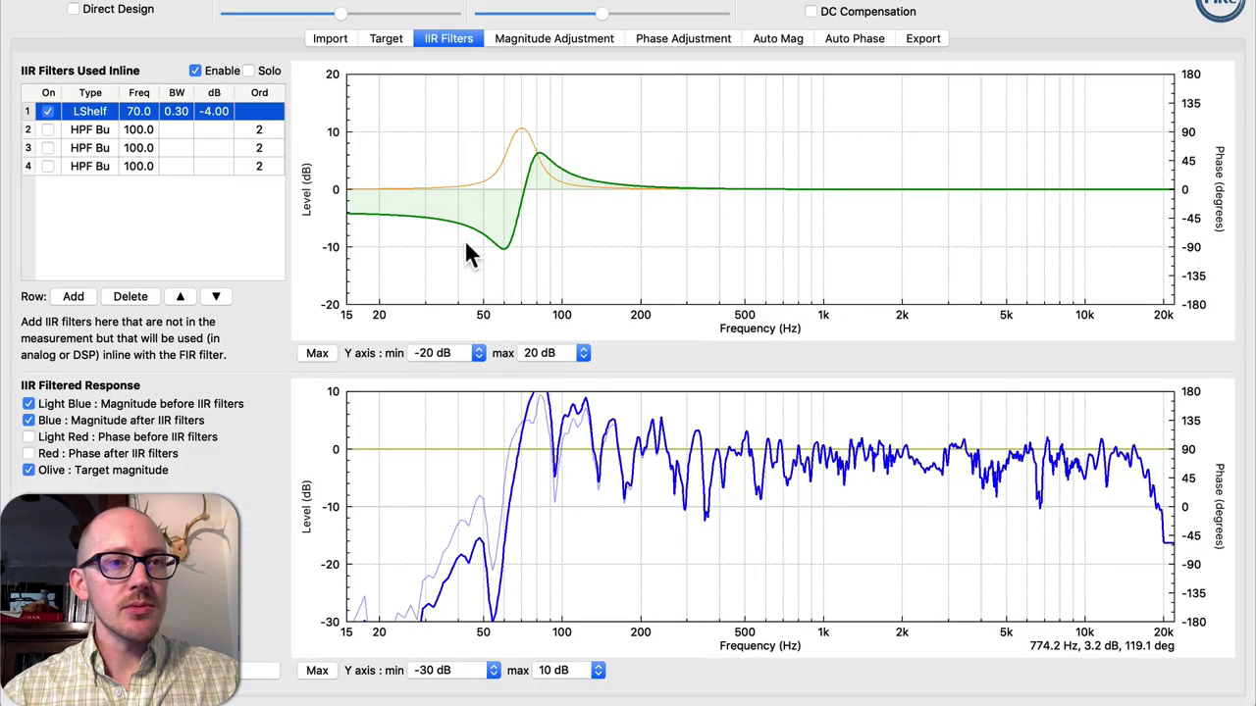
Step: Set the low shelf filter's frequency to 400 Hz and its bandwidth to 4
double_click(139, 110)
type("400")
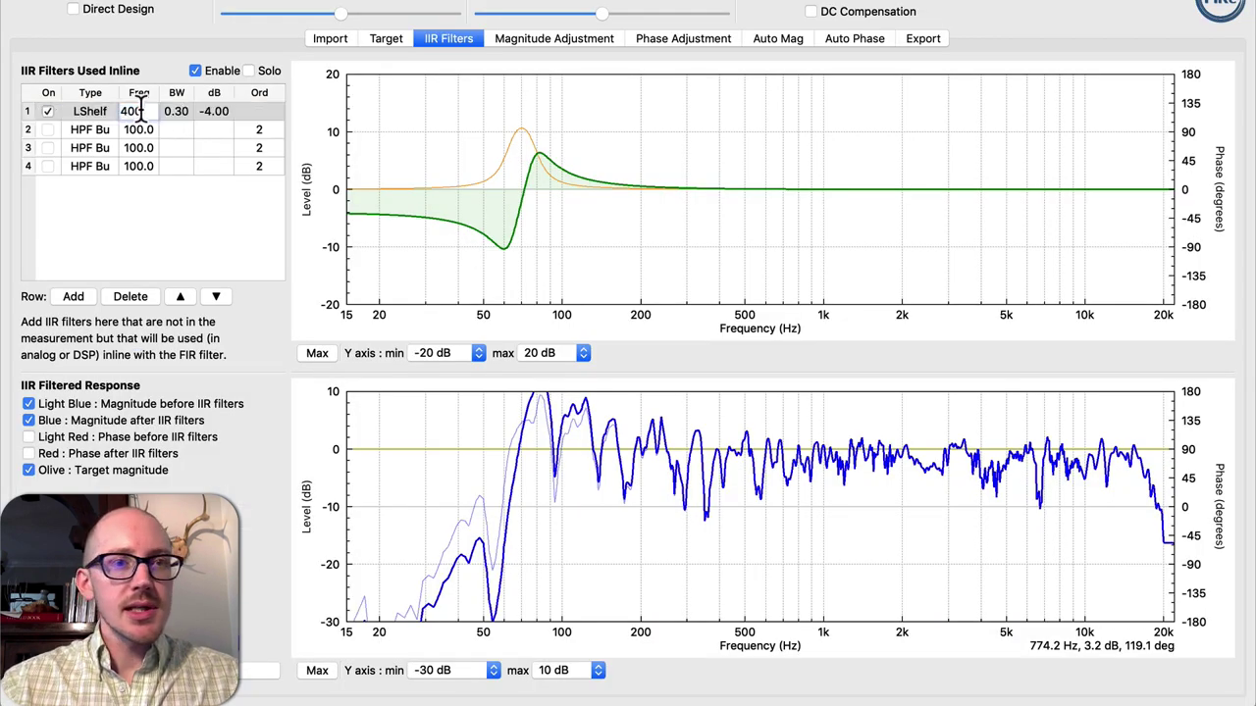
key("Return")
double_click(176, 110)
left_click(184, 110)
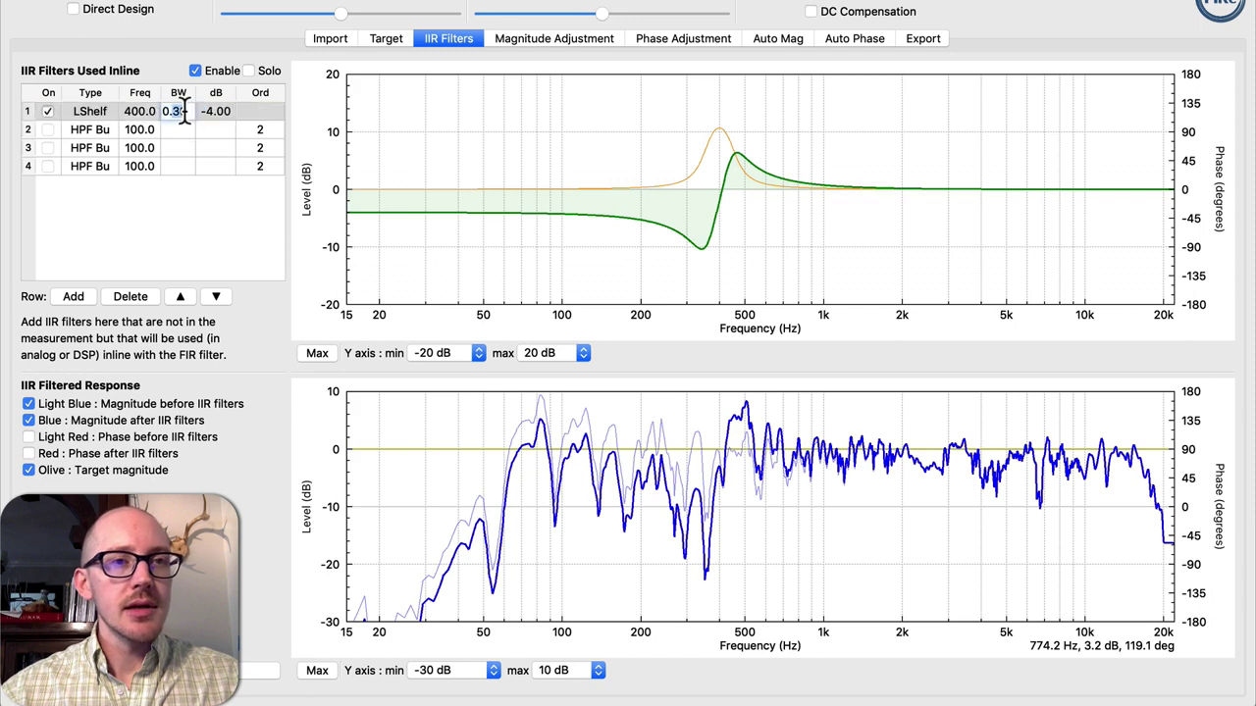
key("BackSpace")
key("BackSpace")
key("BackSpace")
key("BackSpace")
type("4")
key("Return")
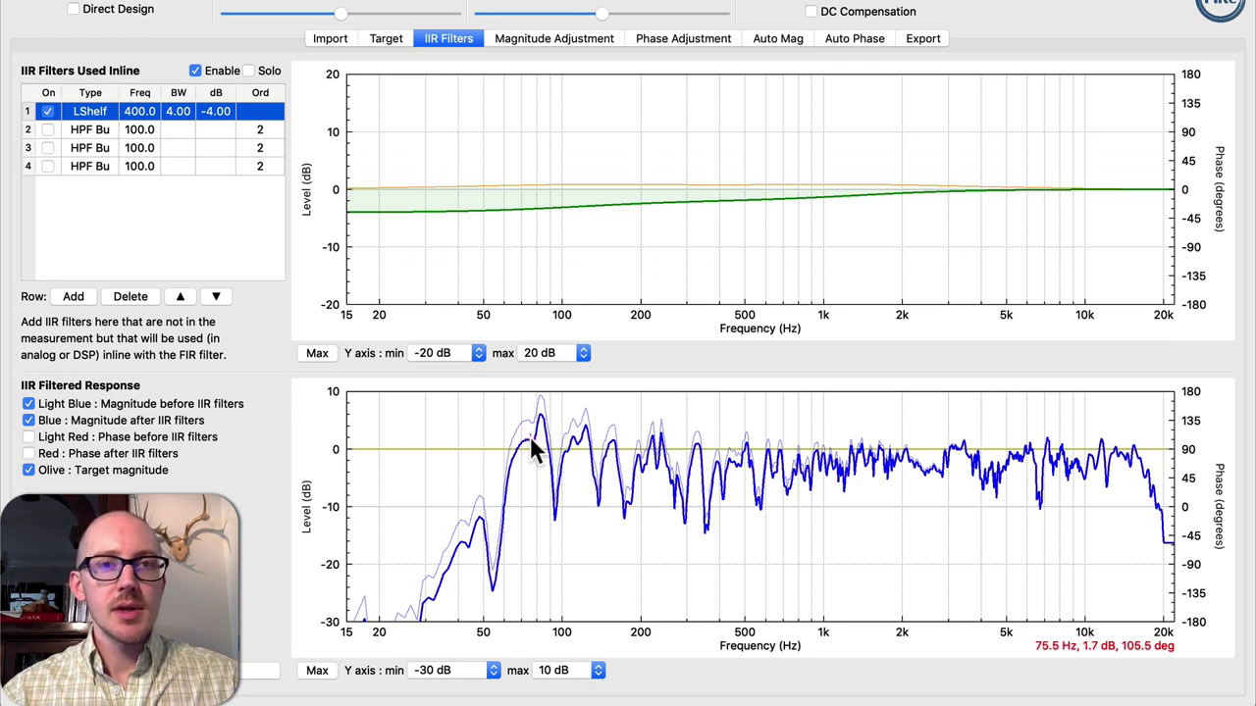
Step: Set the automatic magnitude correction range to a minimum of 62 Hz and a maximum of 12000 Hz
left_click(772, 42)
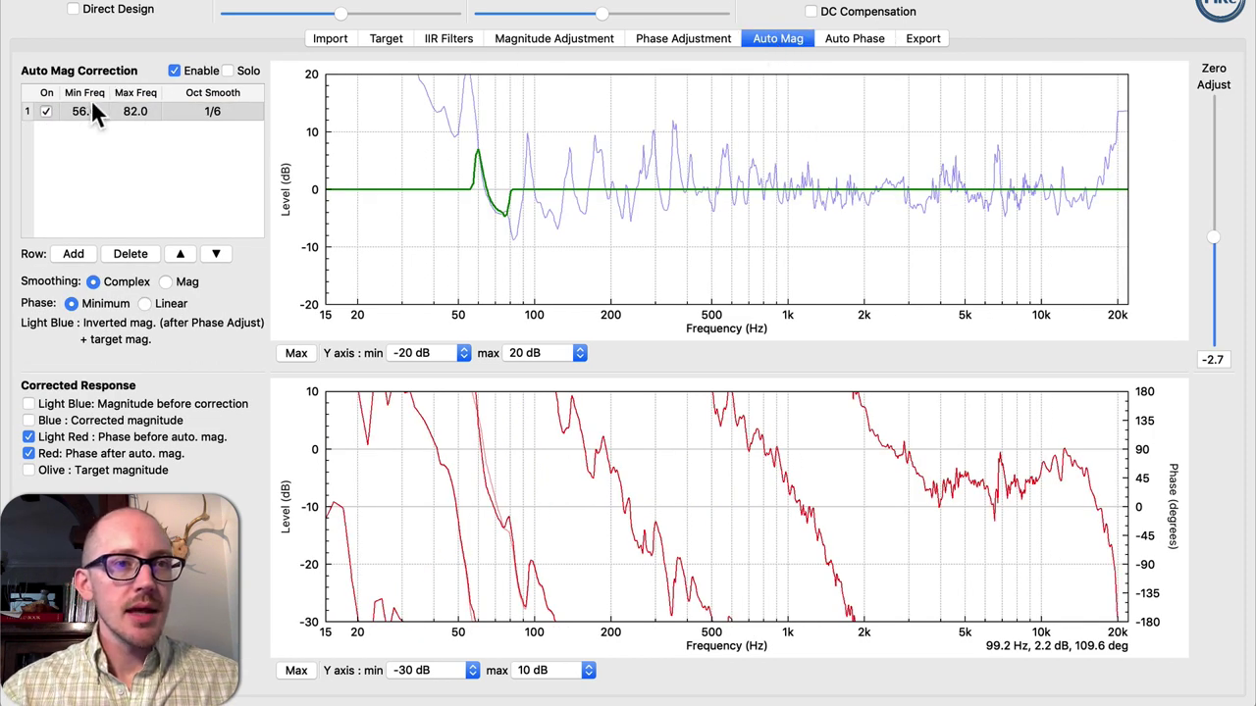
key("super+Tab")
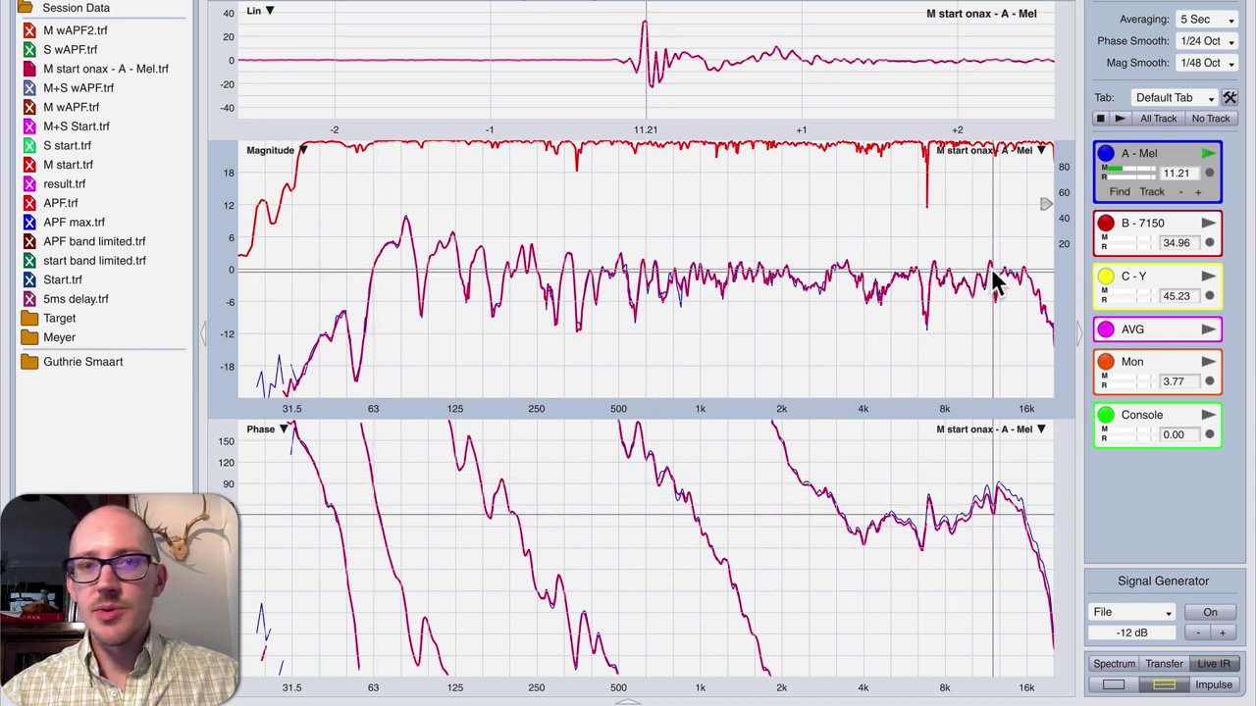
key("super+Tab")
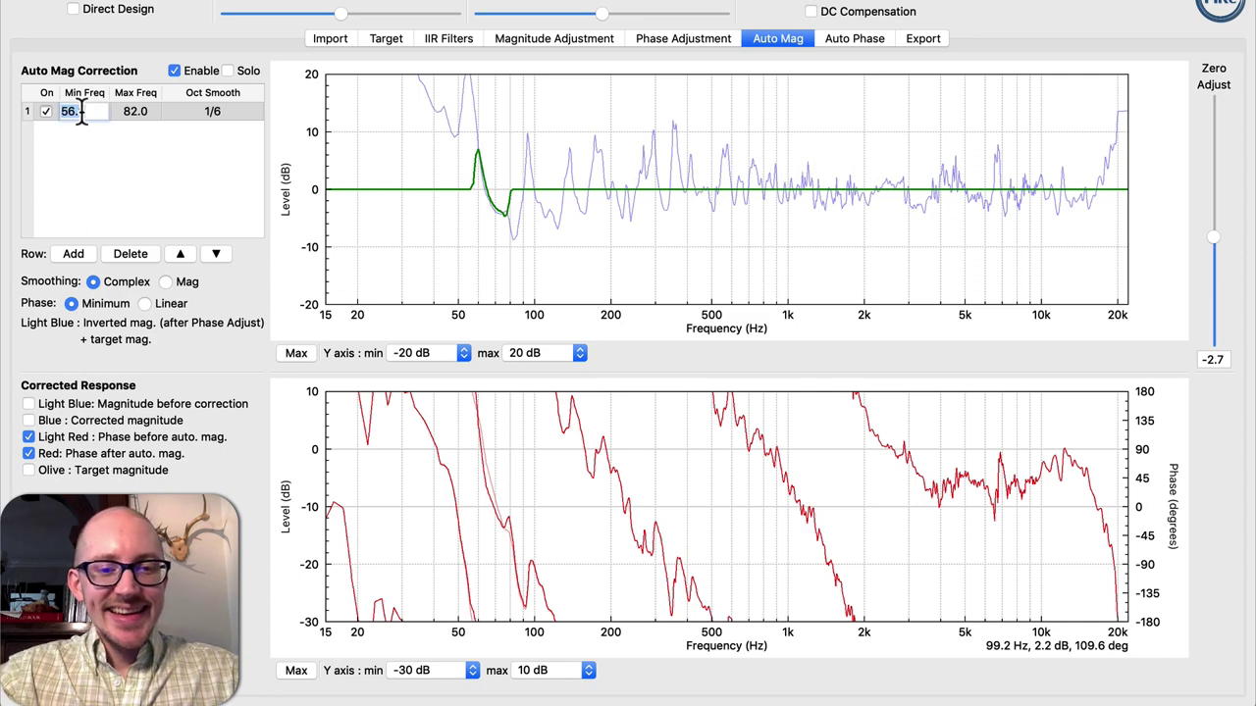
type("62")
key("Tab")
type("1")
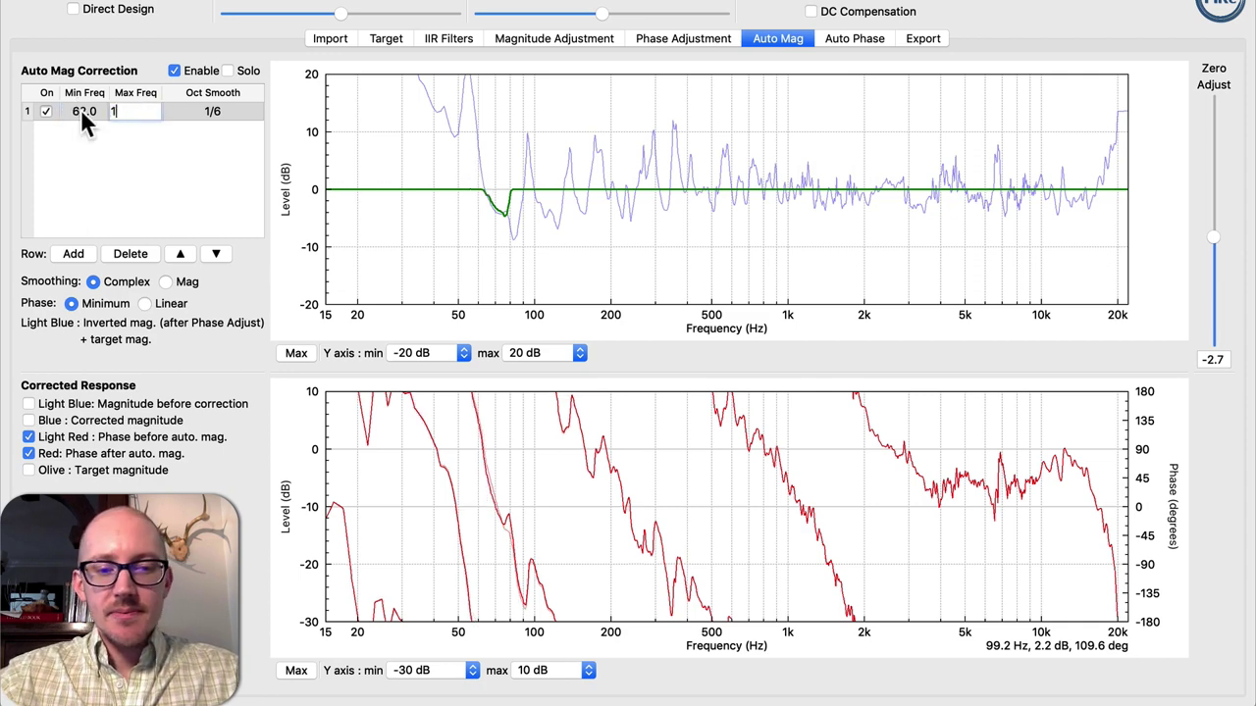
type("2000")
key("Return")
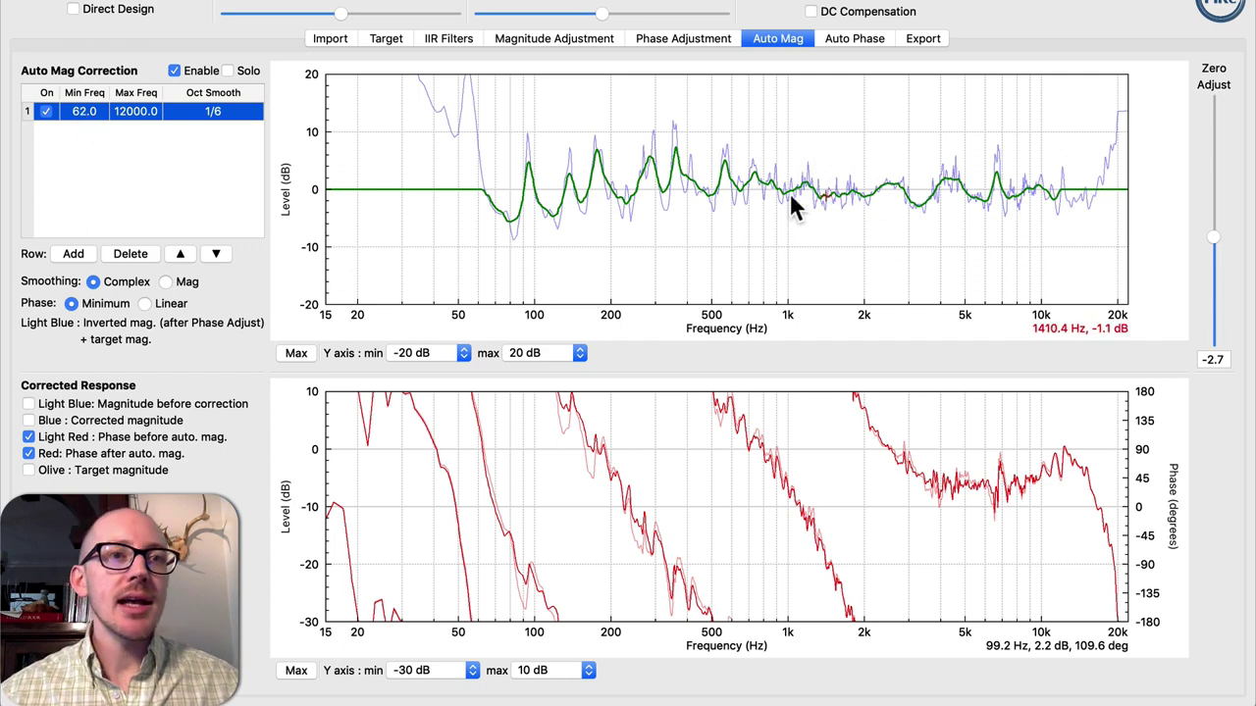
Step: Compare 1/48 with 1/6 octave smoothing and linear with minimum phase for the magnitude correction, returning to 1/6 and minimum phase
left_click(217, 112)
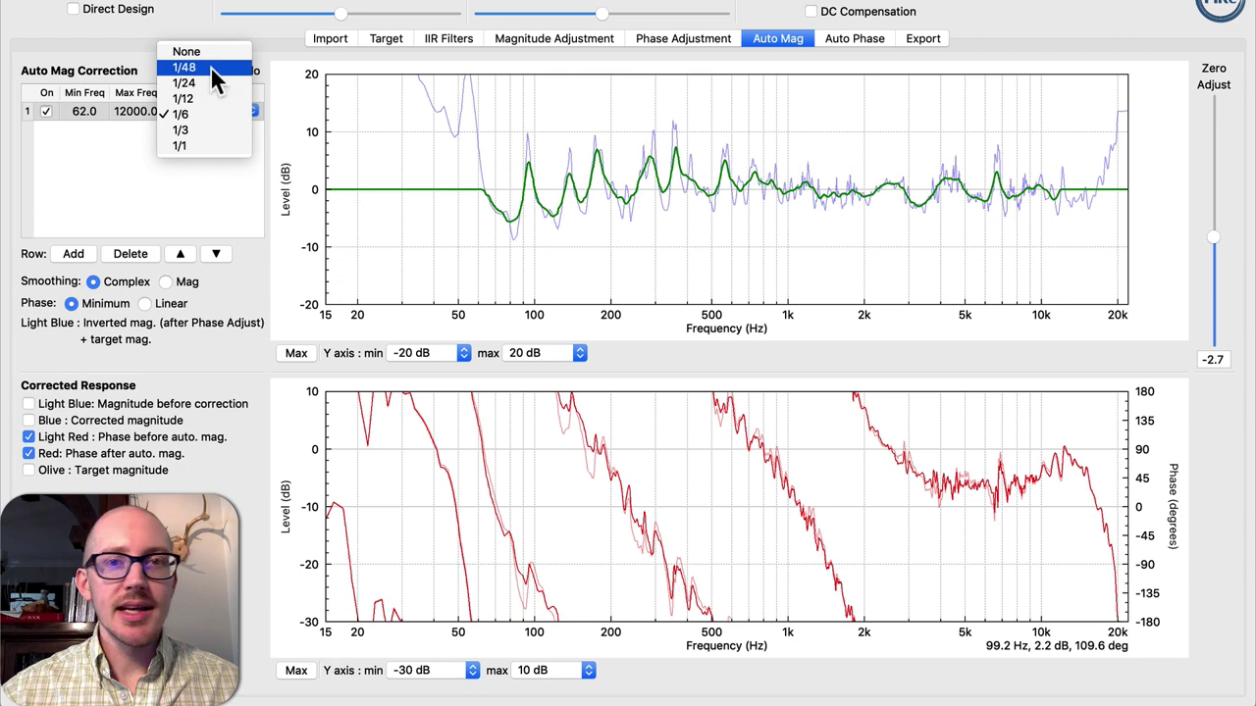
left_click(210, 66)
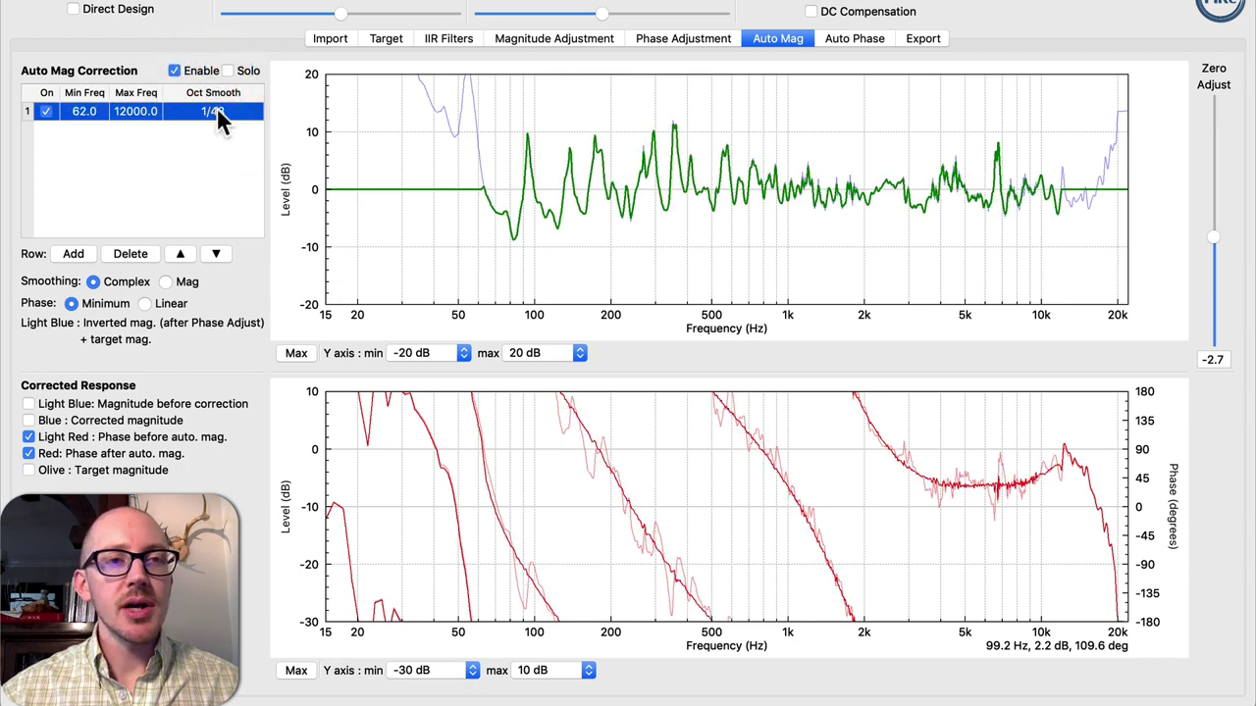
left_click(217, 110)
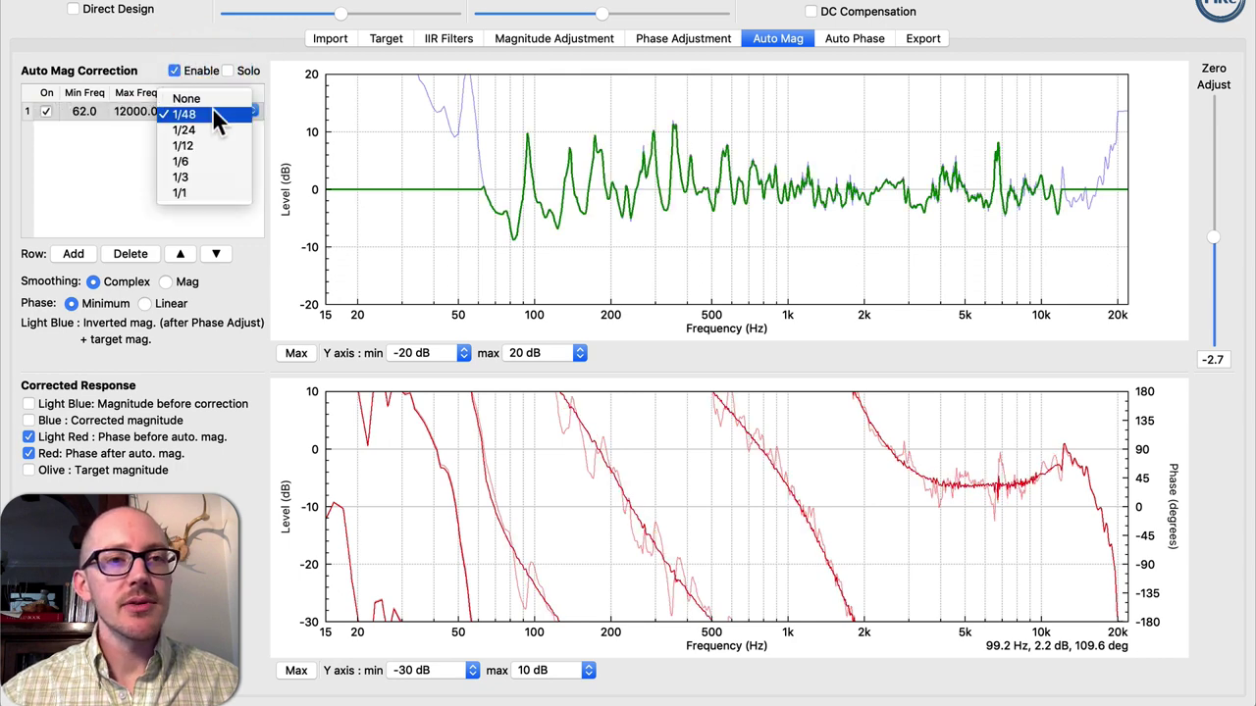
left_click(209, 163)
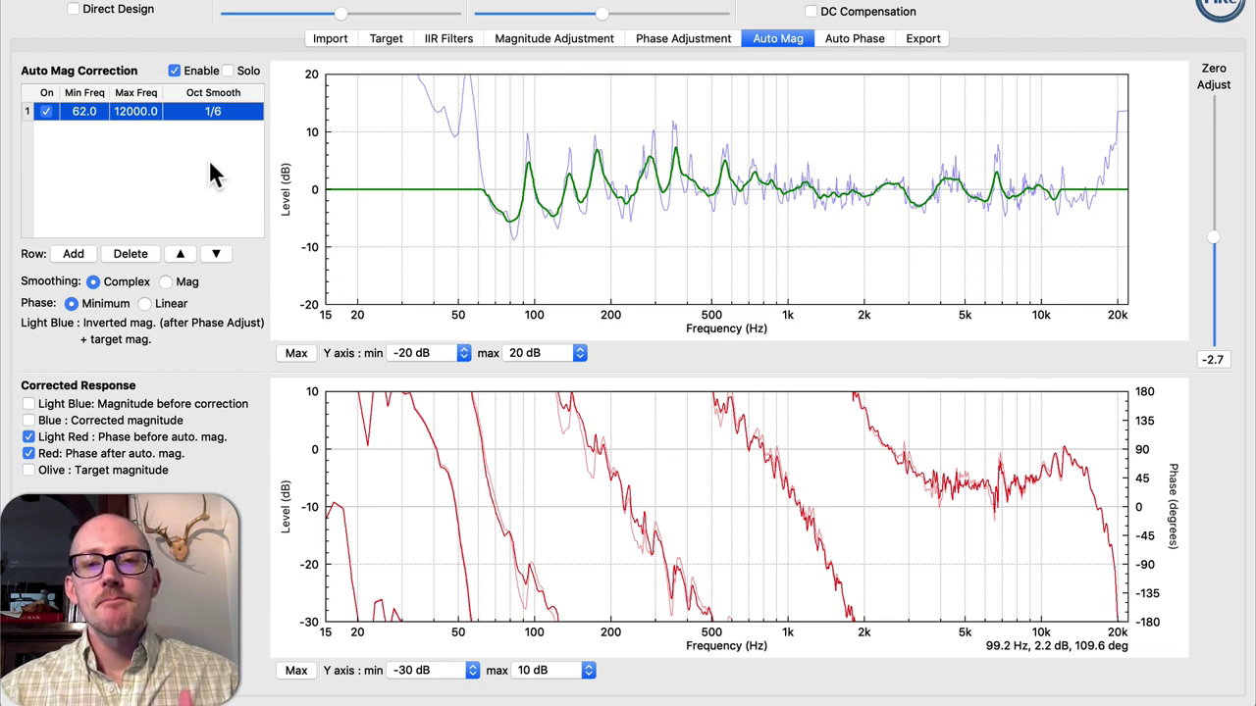
left_click(145, 304)
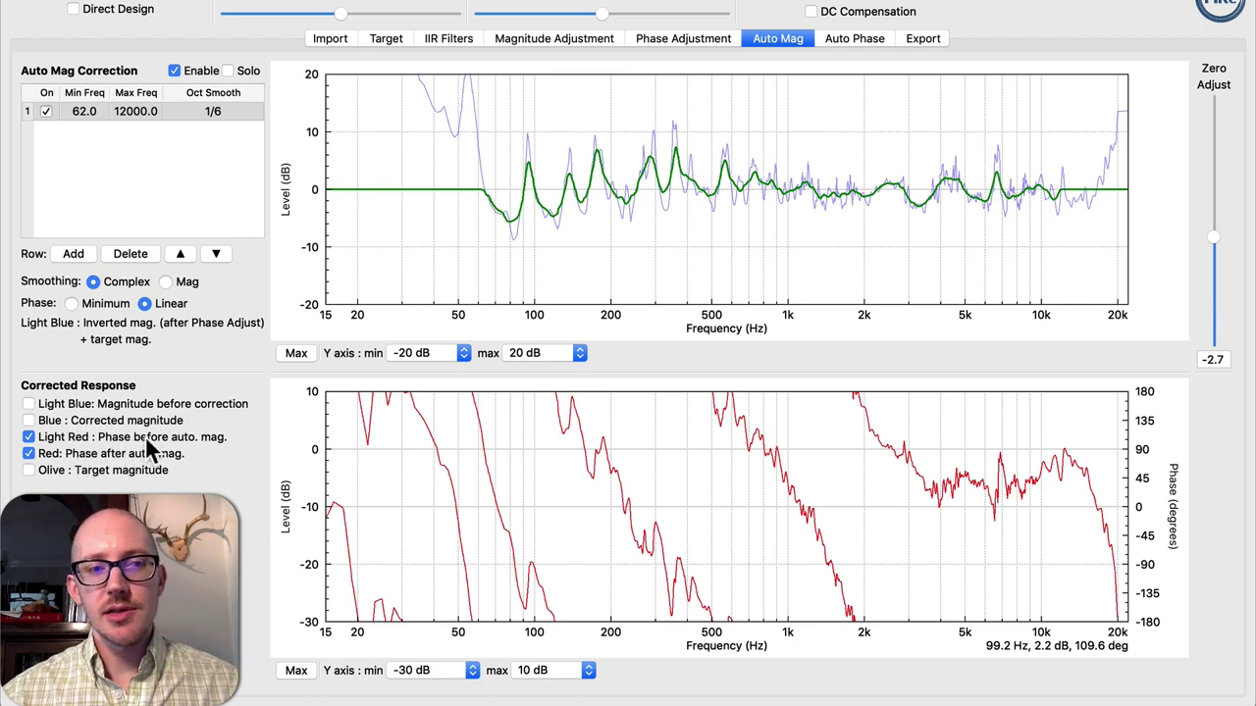
left_click(70, 303)
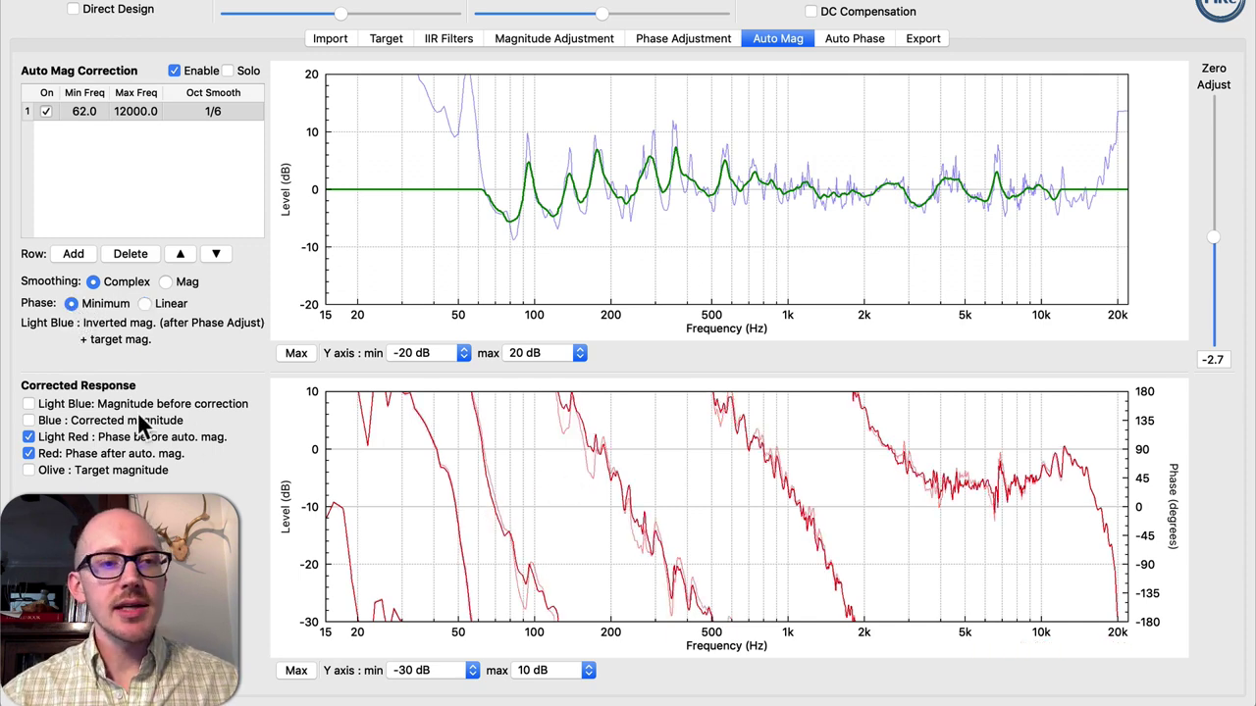
Step: Show the corrected magnitude and the magnitude before correction in the response graph, and open the export view
left_click(28, 420)
left_click(29, 404)
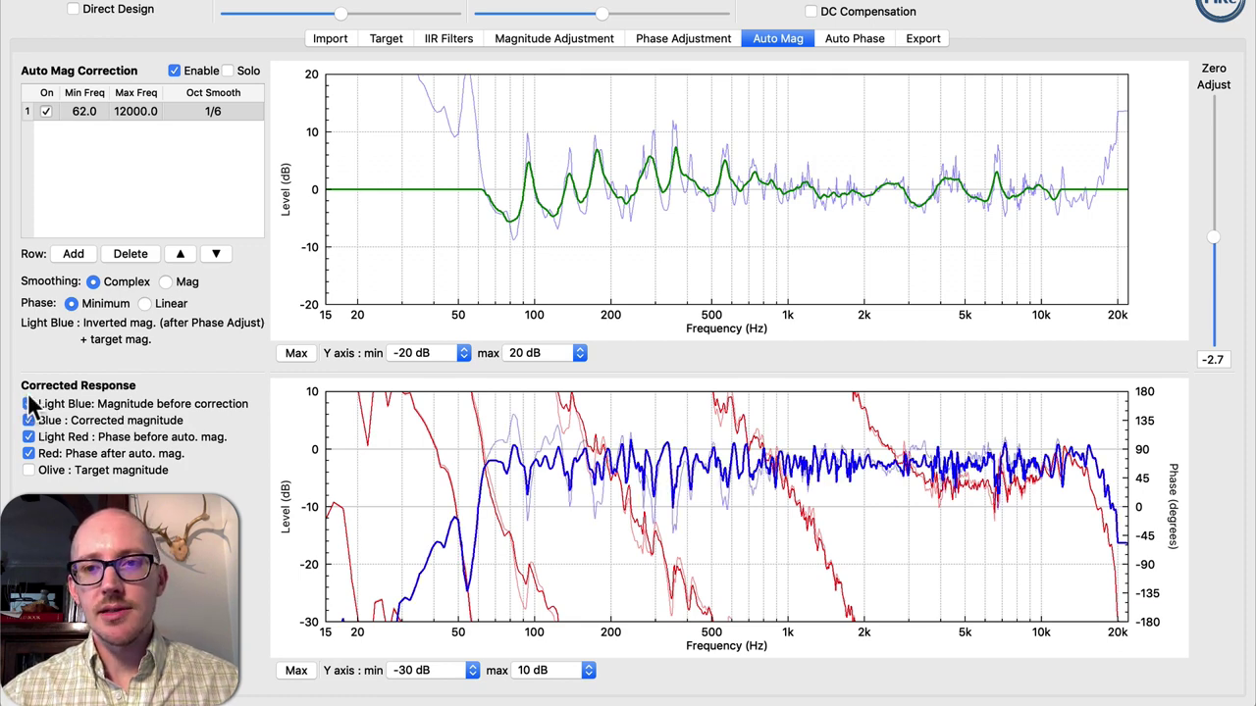
left_click(937, 41)
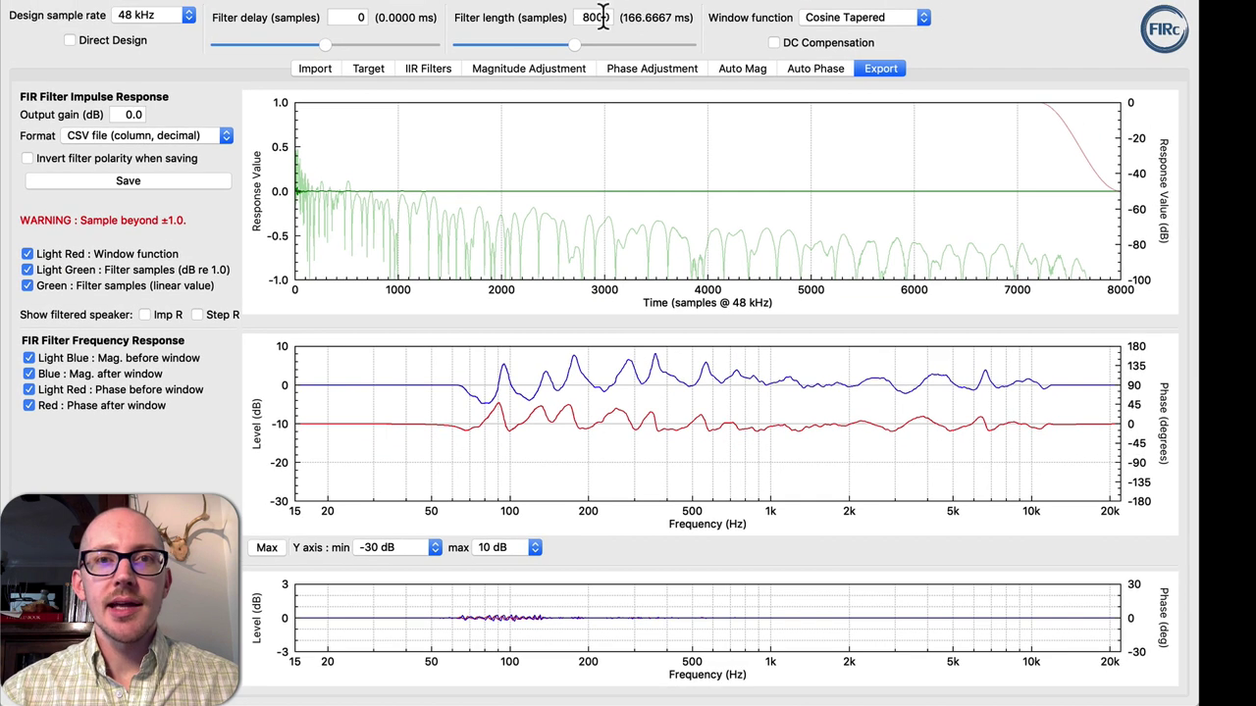
Step: Try filter lengths of 200 and 1000 samples to compare the windowed response with the intended one
double_click(601, 17)
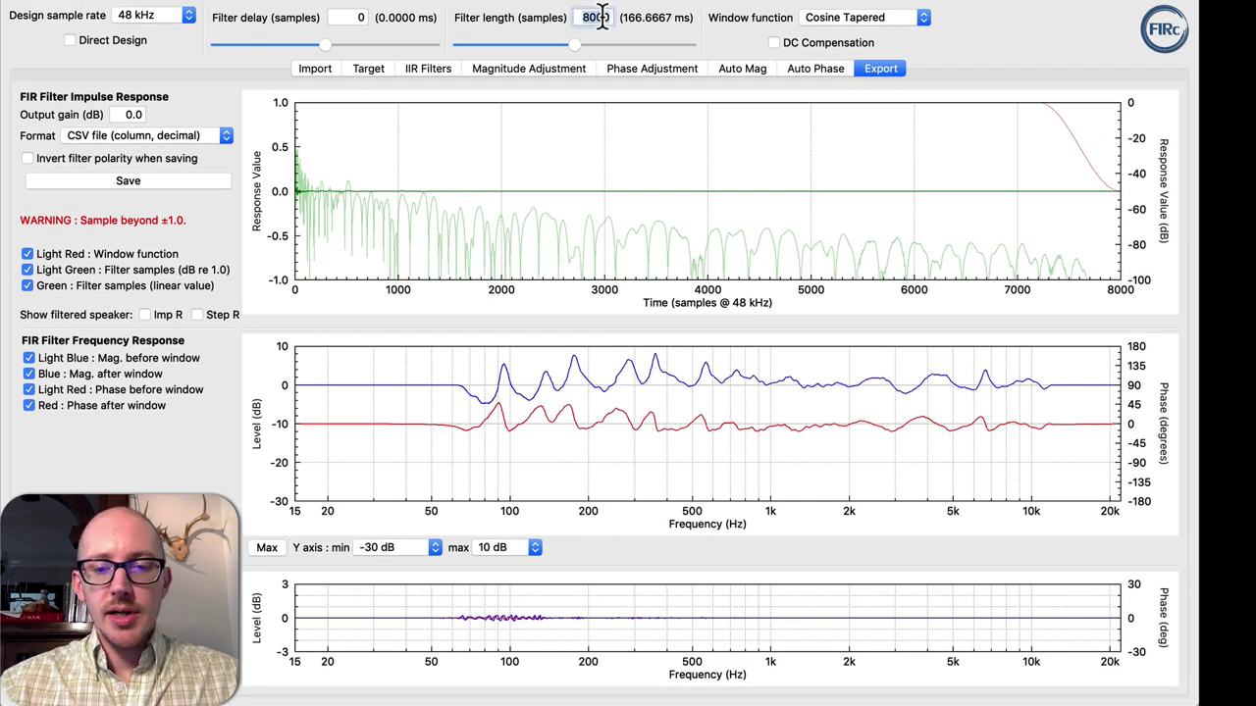
type("200")
key("Return")
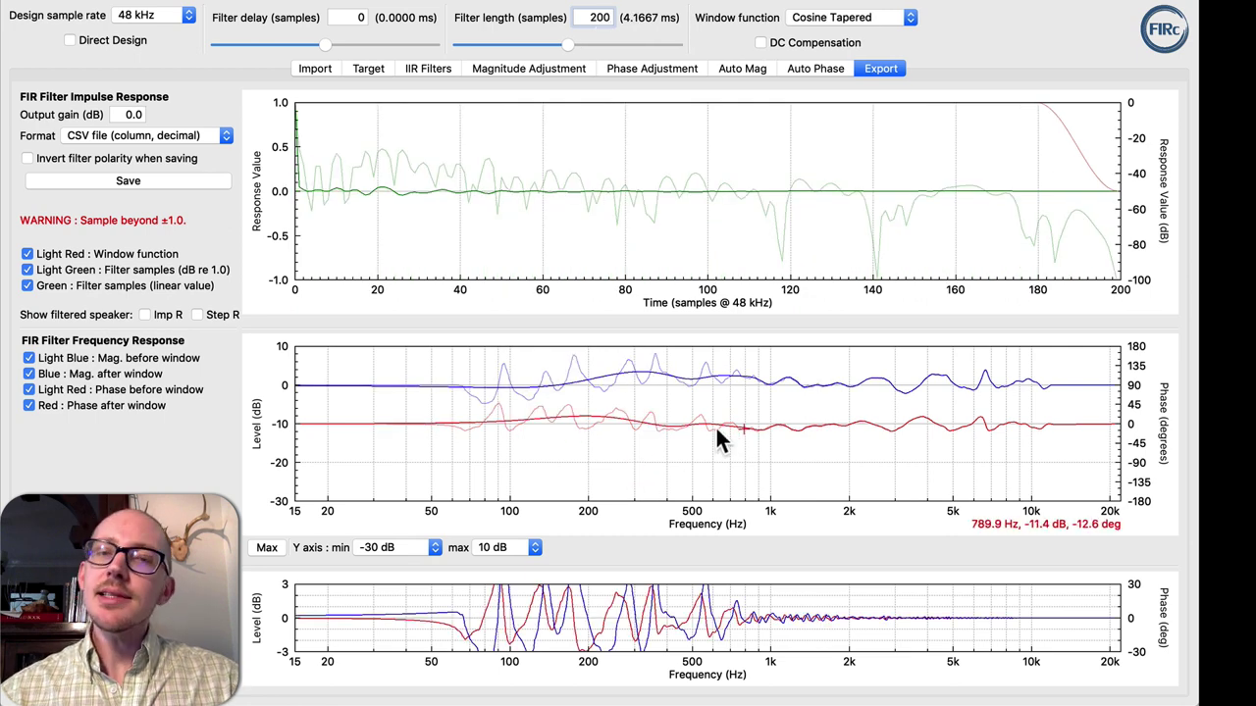
left_click(597, 17)
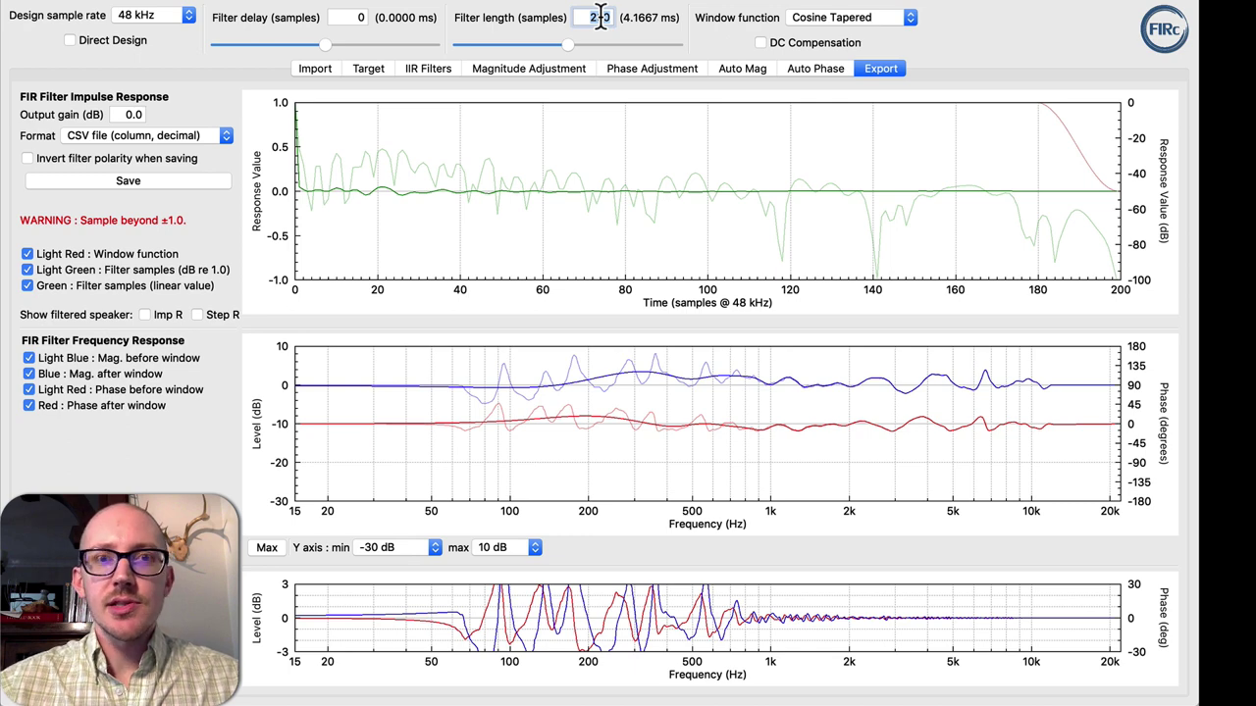
type("1000")
key("Return")
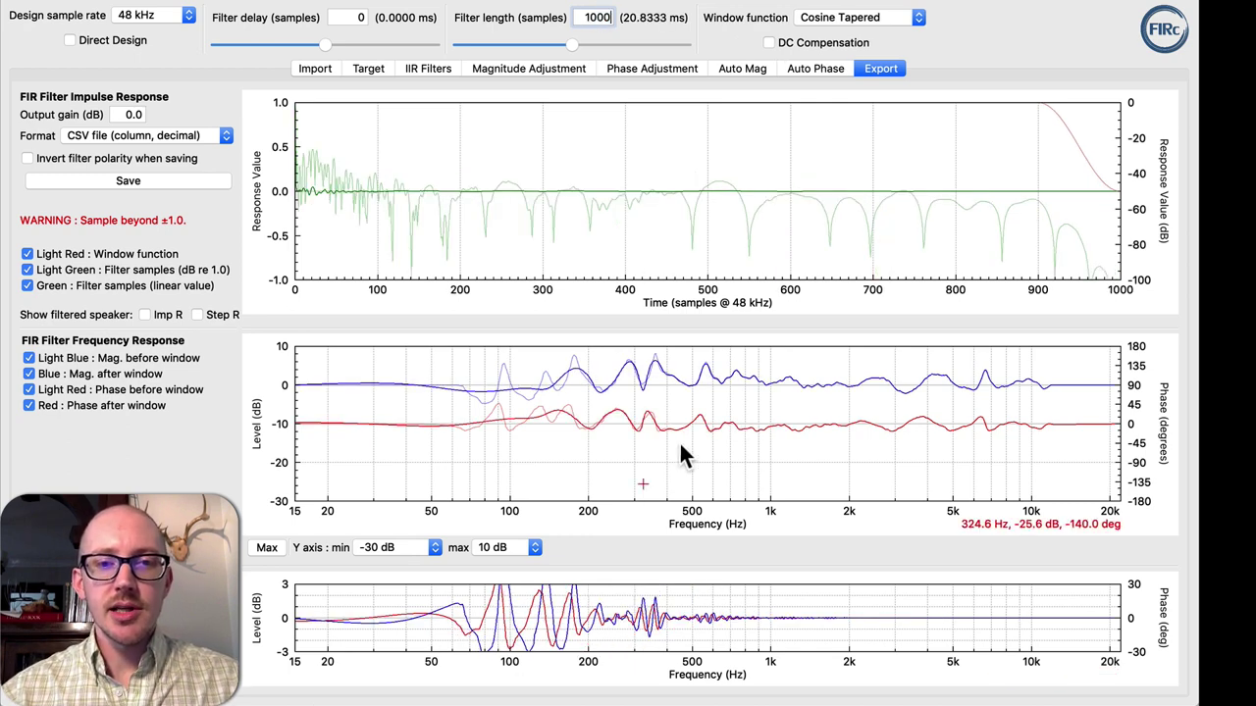
Step: Try a filter length of 2000 samples and return it to 8000 samples
double_click(593, 22)
type("120")
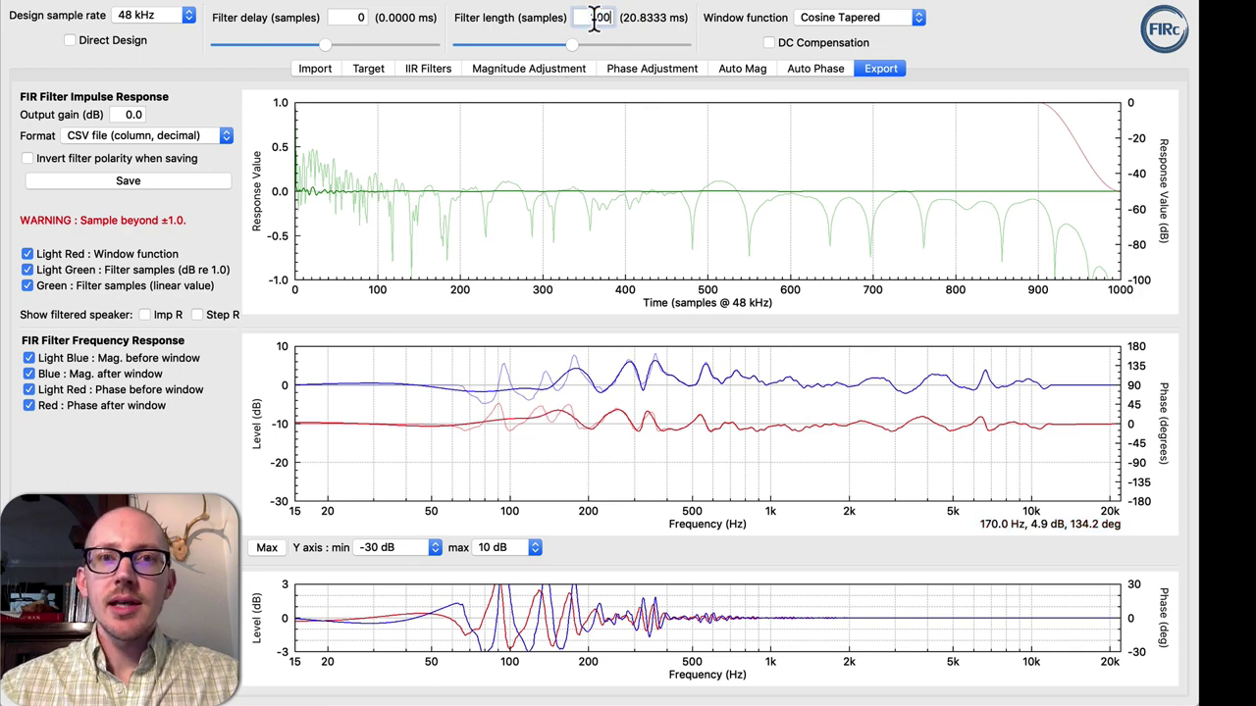
type("0")
key("Return")
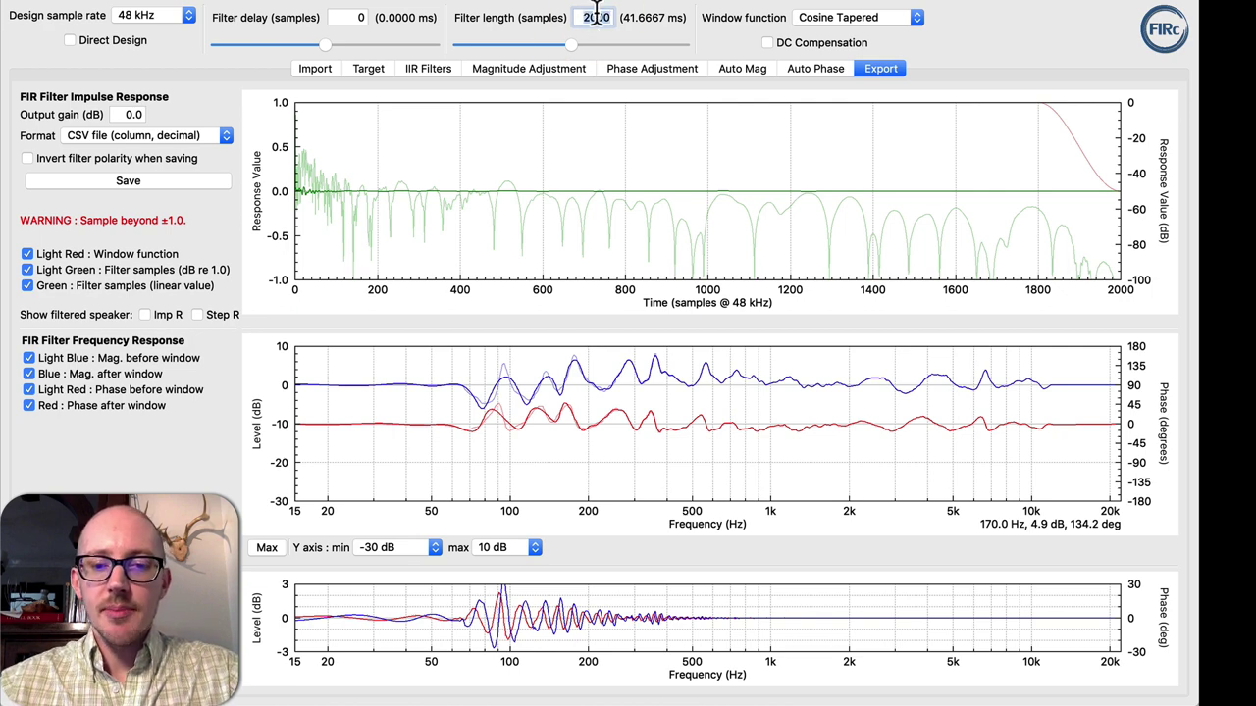
double_click(596, 14)
type("8000")
key("Return")
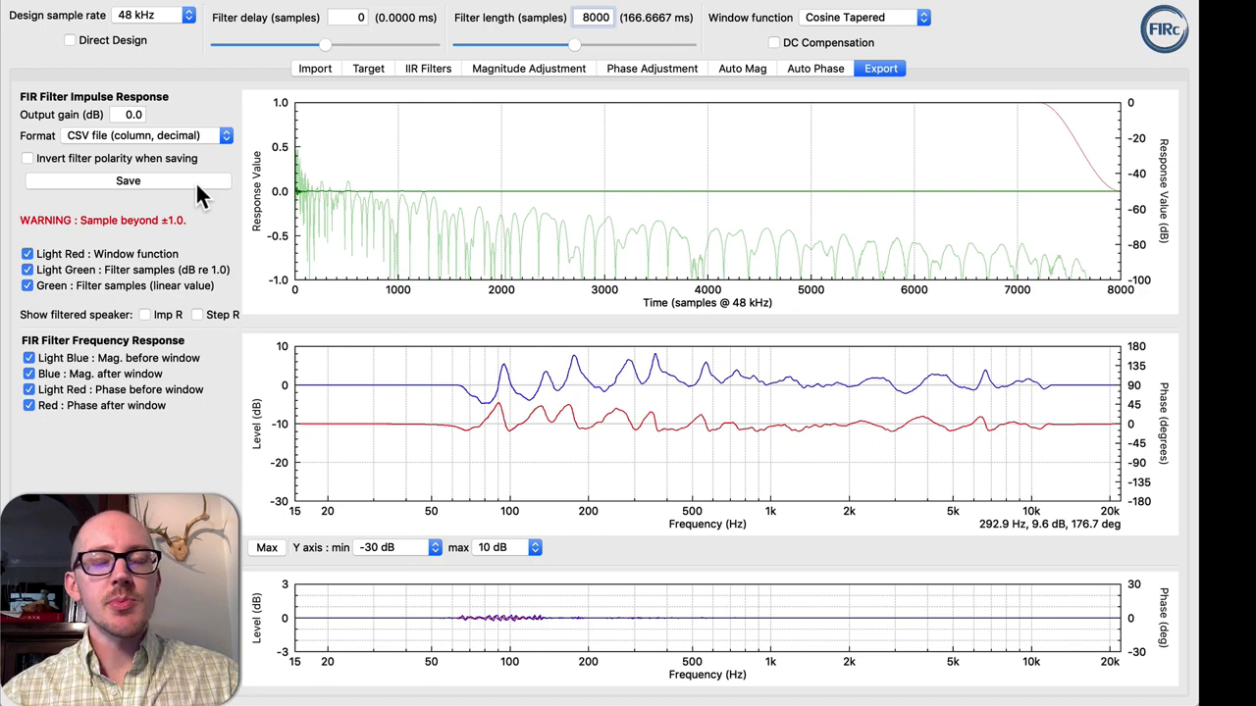
Step: Switch to Audio Architect and set the source selector of Out 1 to input 2
key("super+Tab")
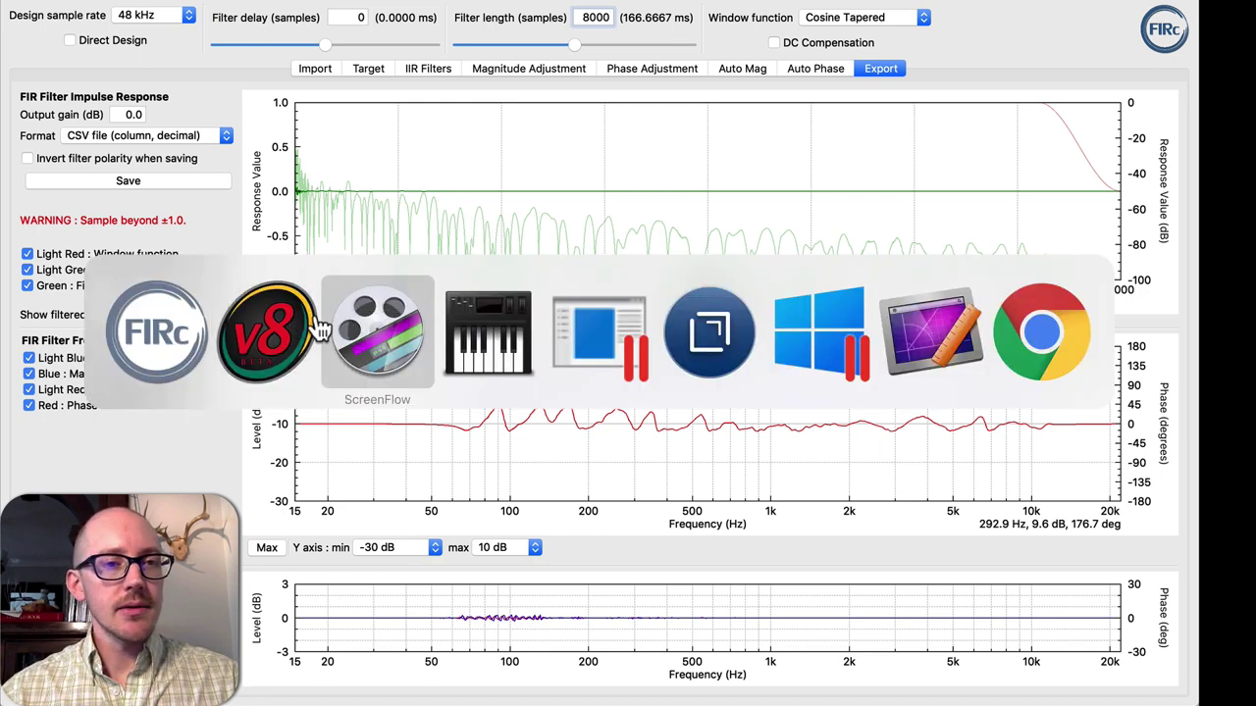
left_click(583, 336)
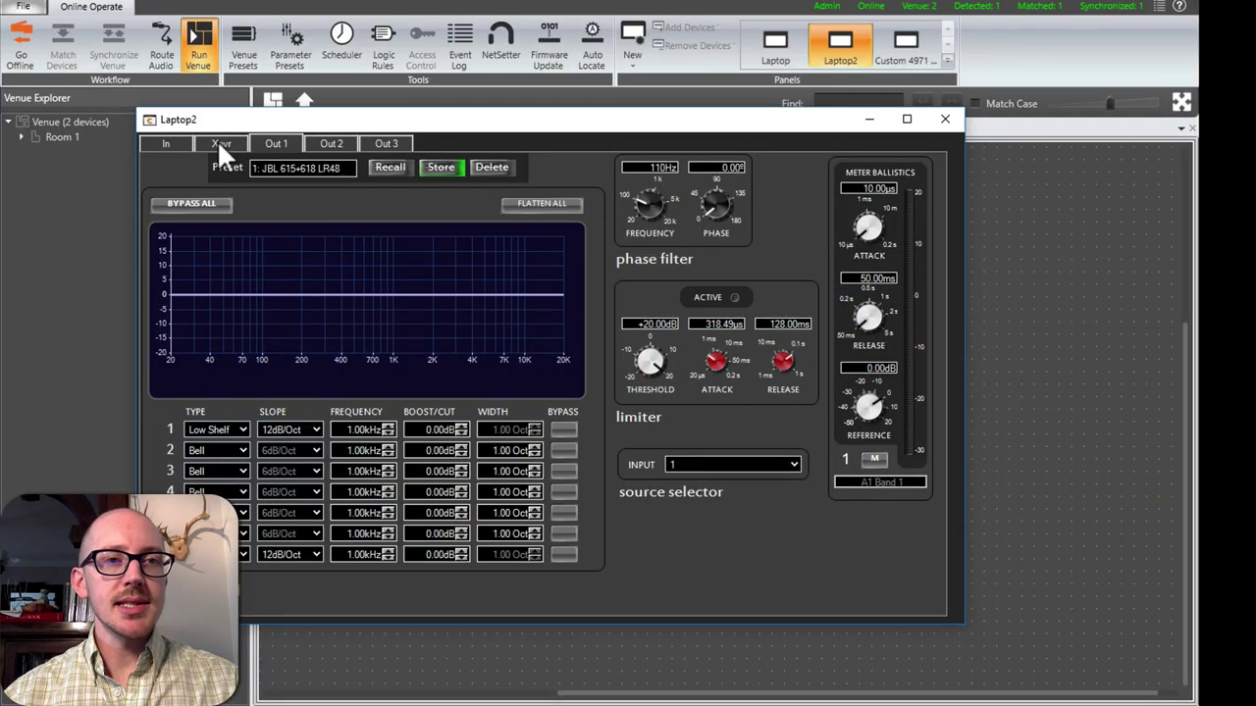
left_click(742, 464)
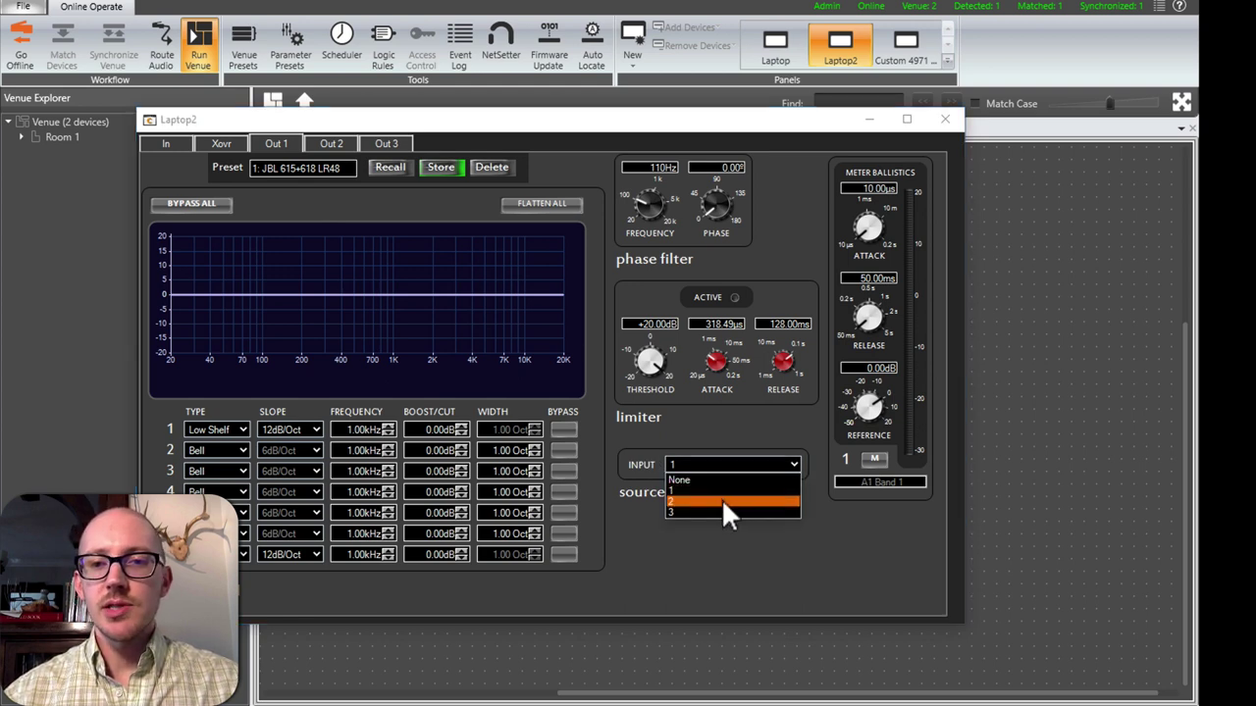
left_click(723, 501)
Step: Switch to Smaart and view the filtered response on the live A - Mel measurement with the signal generator
key("super+Tab")
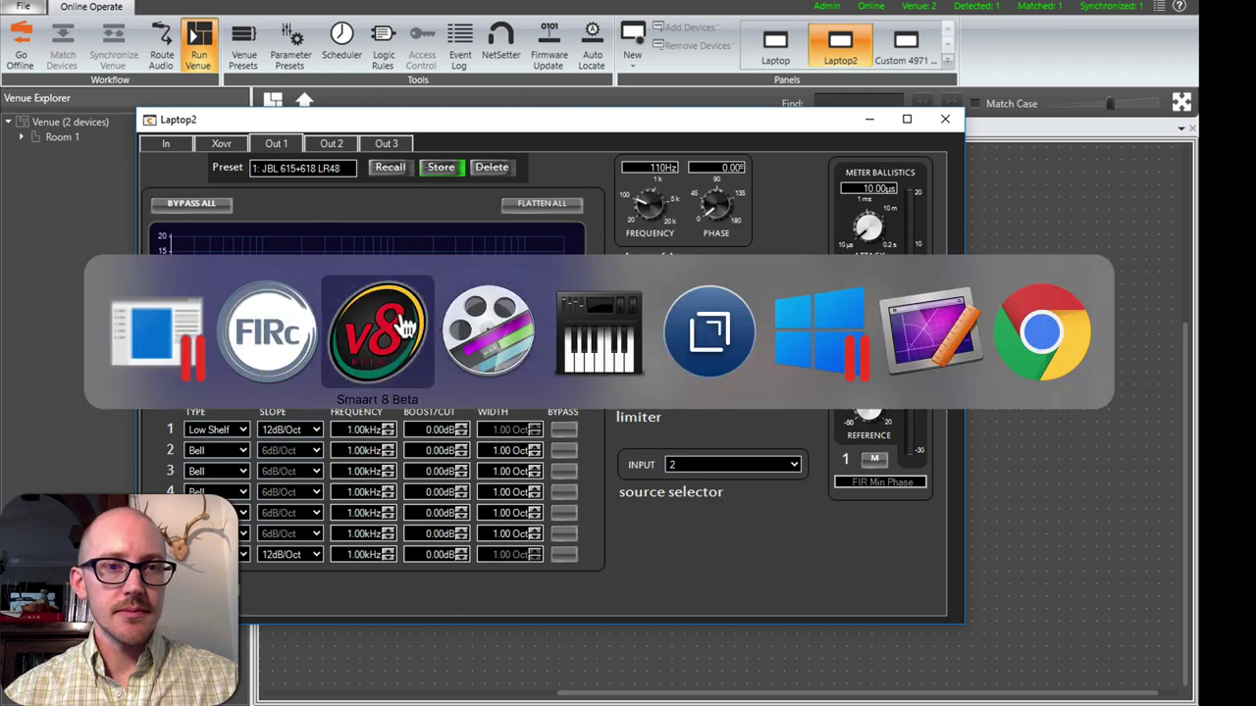
left_click(341, 332)
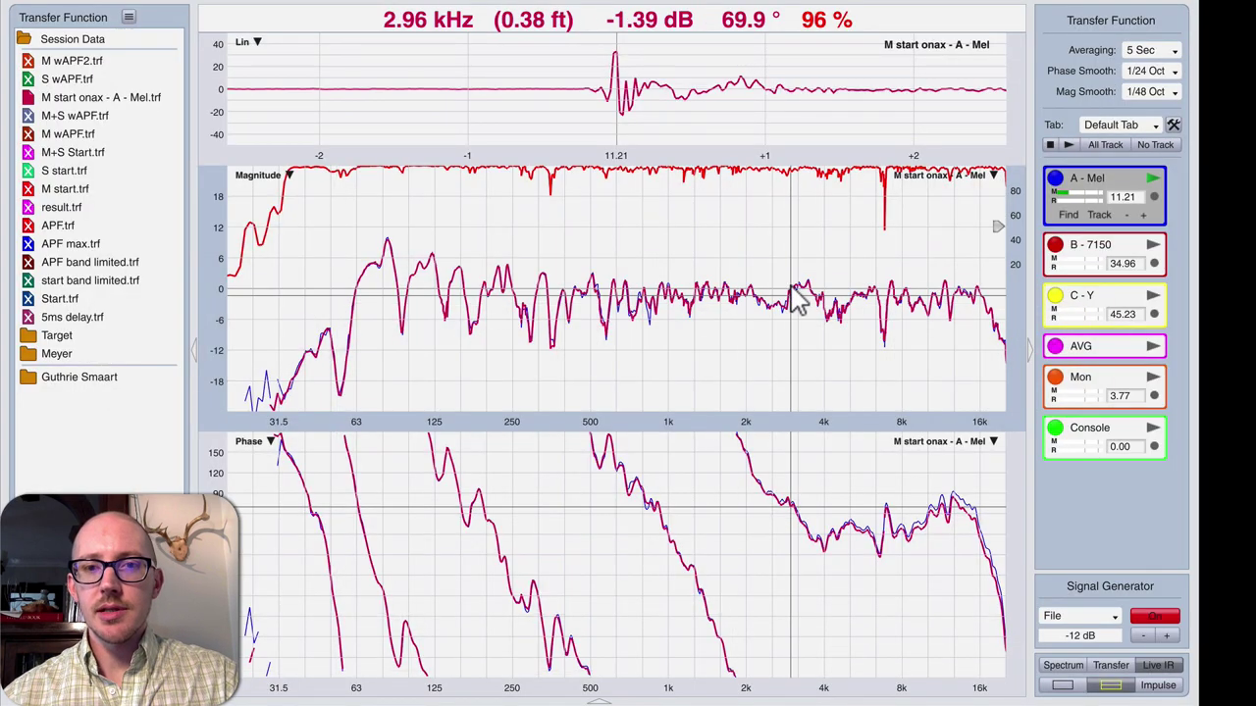
left_click(1116, 178)
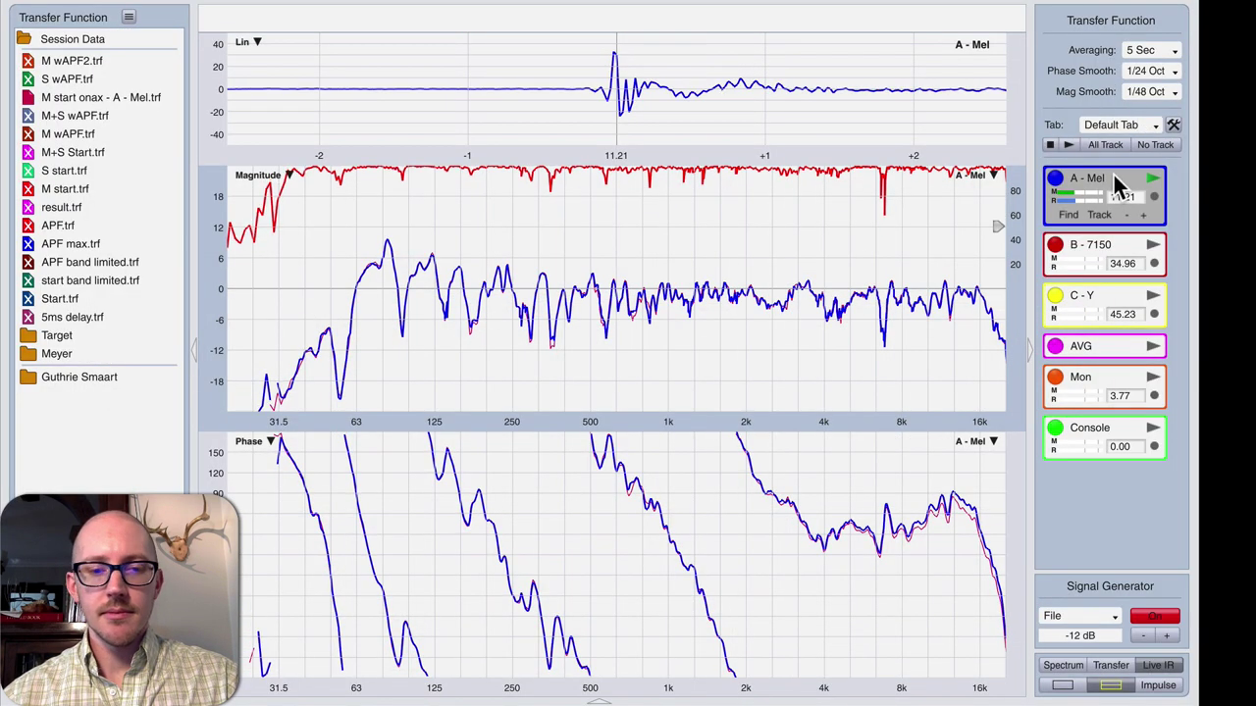
key("alt+g")
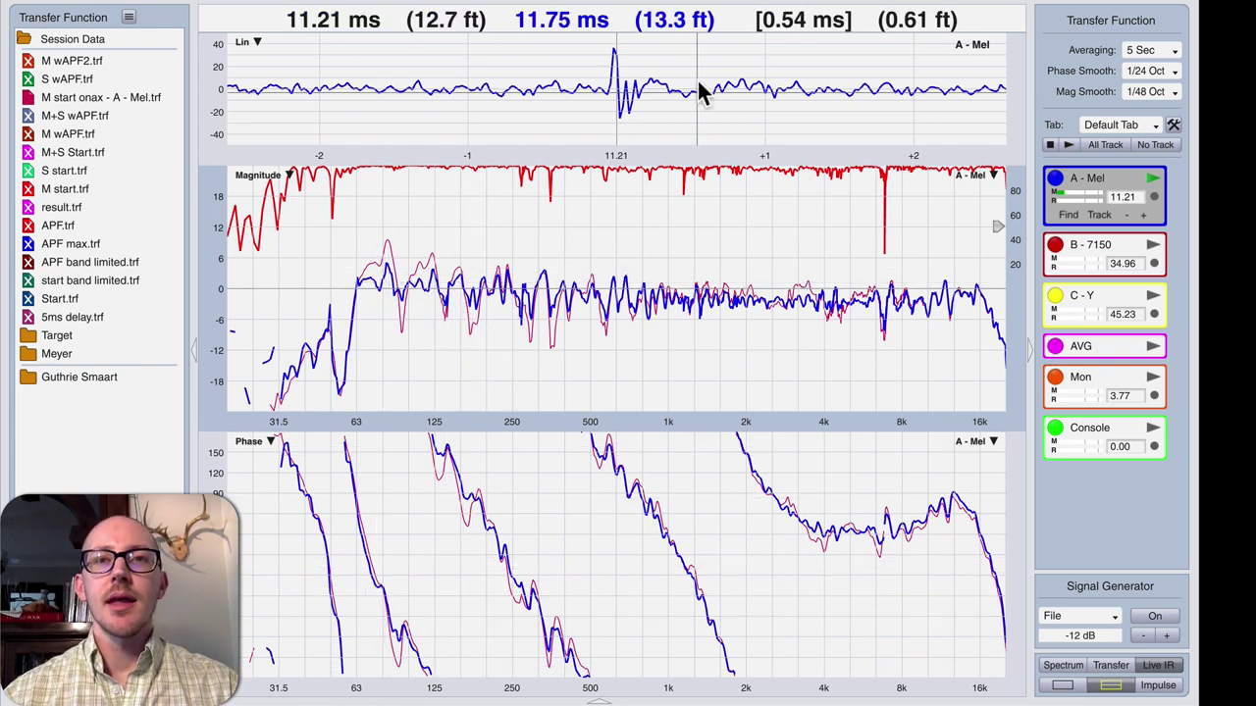
key("n")
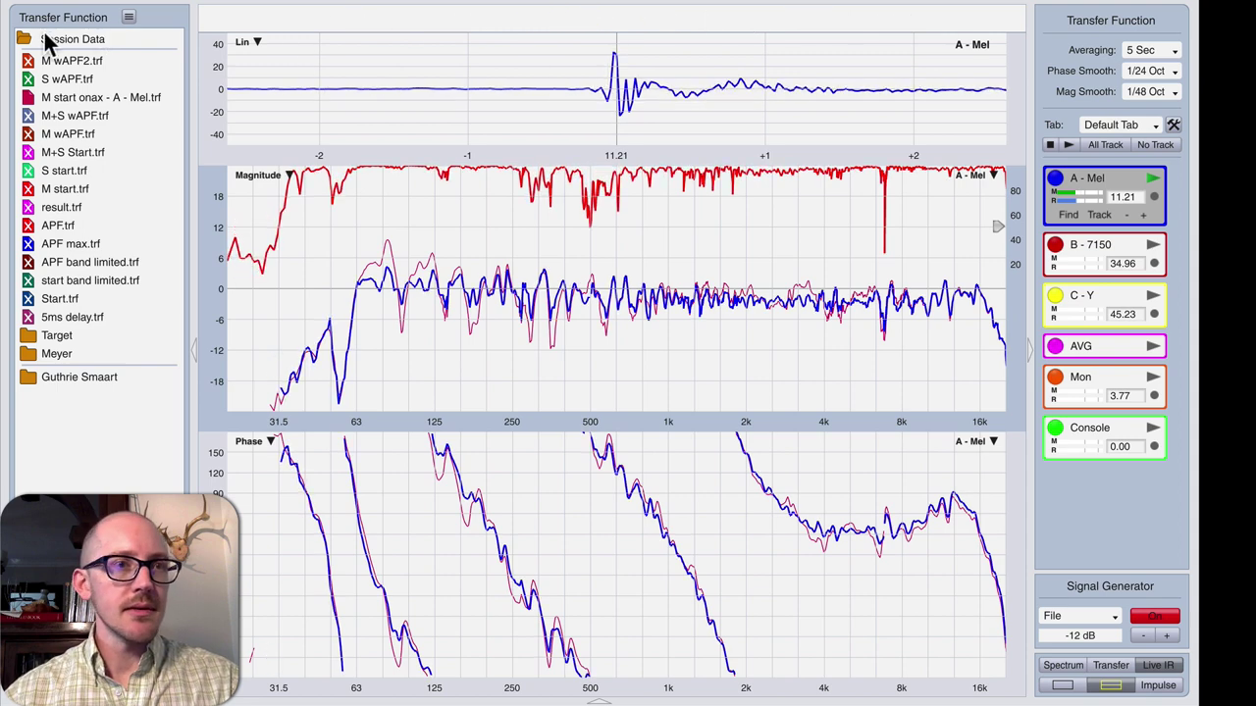
Step: Stop the live measurement and compare the stored M wAPF2 trace with M start onax - A - Mel in the impulse response
left_click(31, 65)
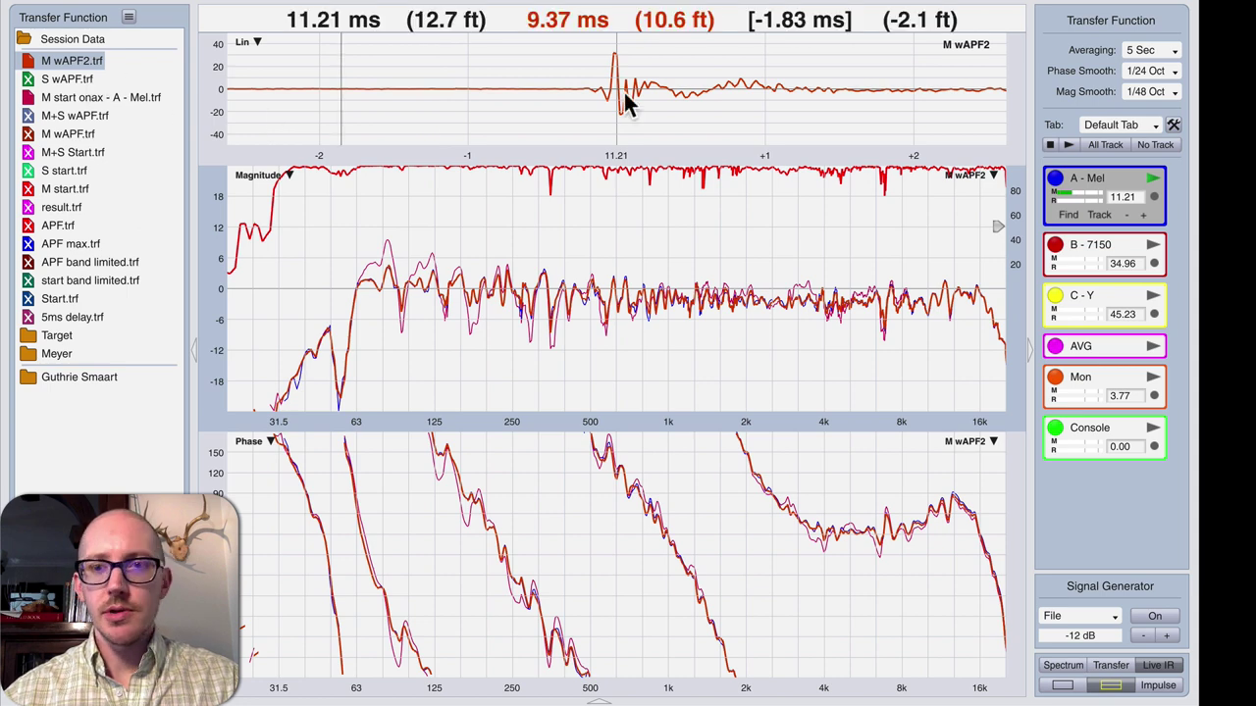
left_click(1051, 144)
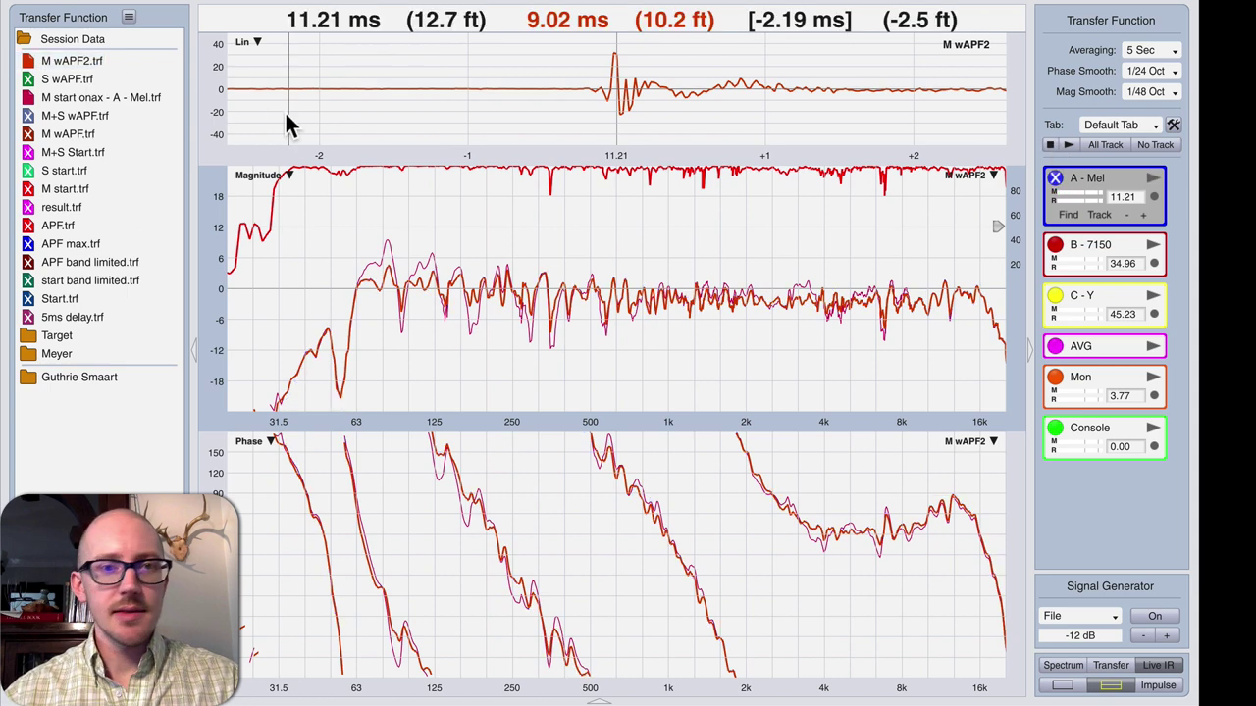
left_click(91, 65)
mouse_move(583, 124)
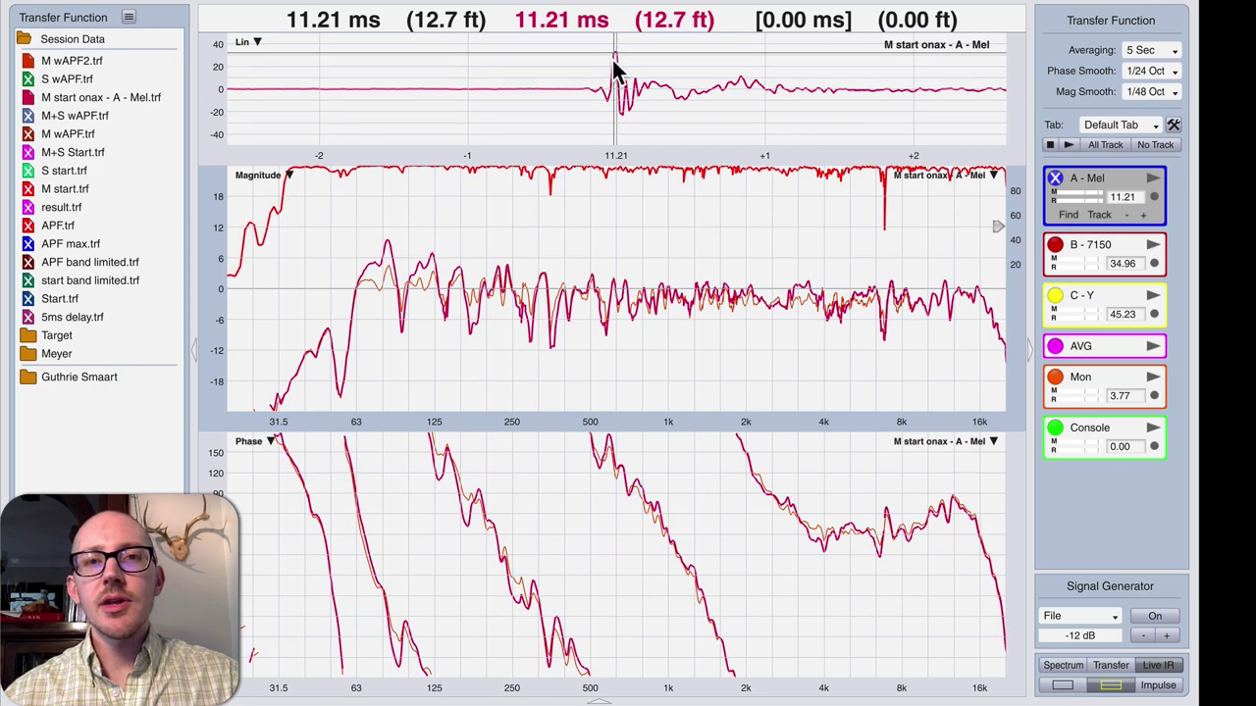
Step: Check the filter length in the FIR design program, then return to Smaart and show only the S start trace
key("super+Tab")
key("super+Tab")
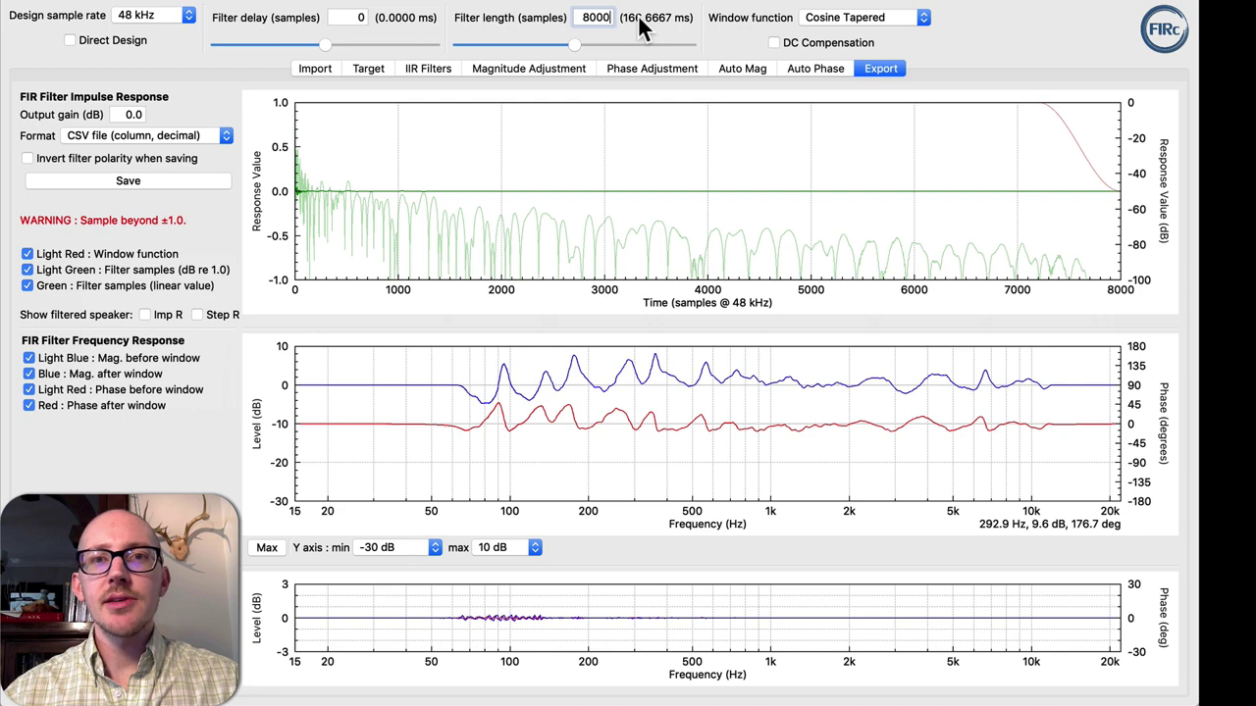
key("super+Tab")
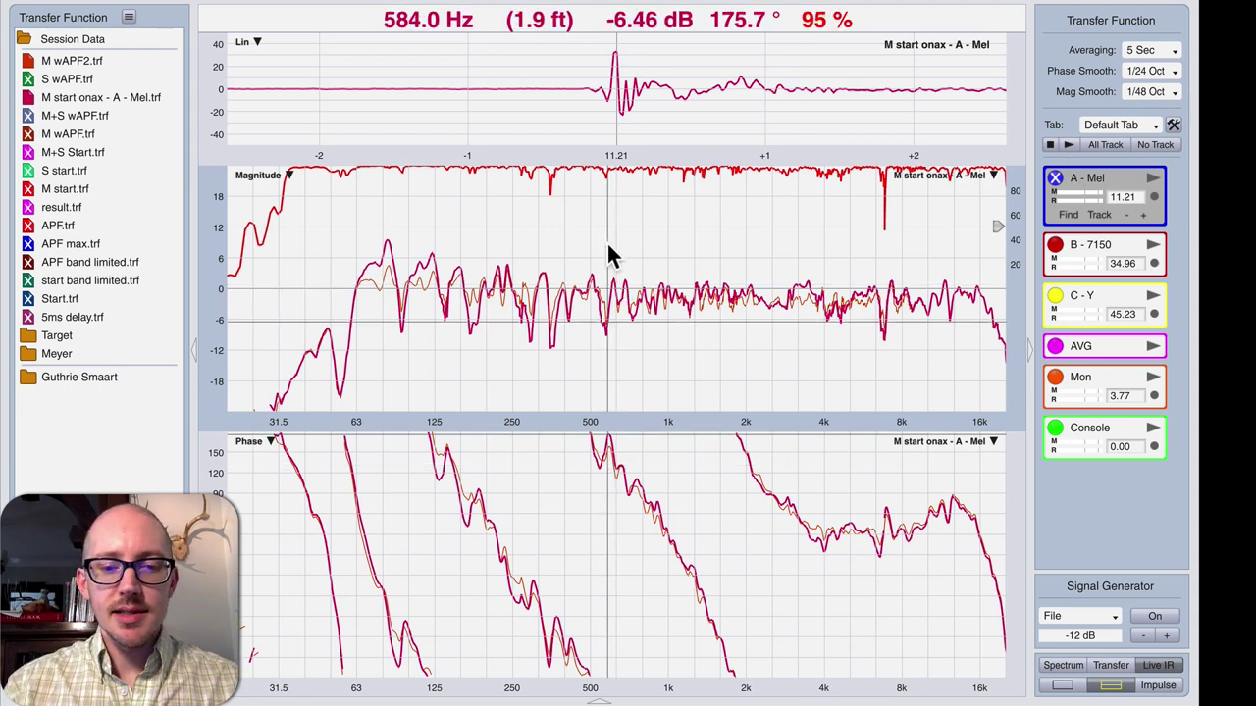
key("space")
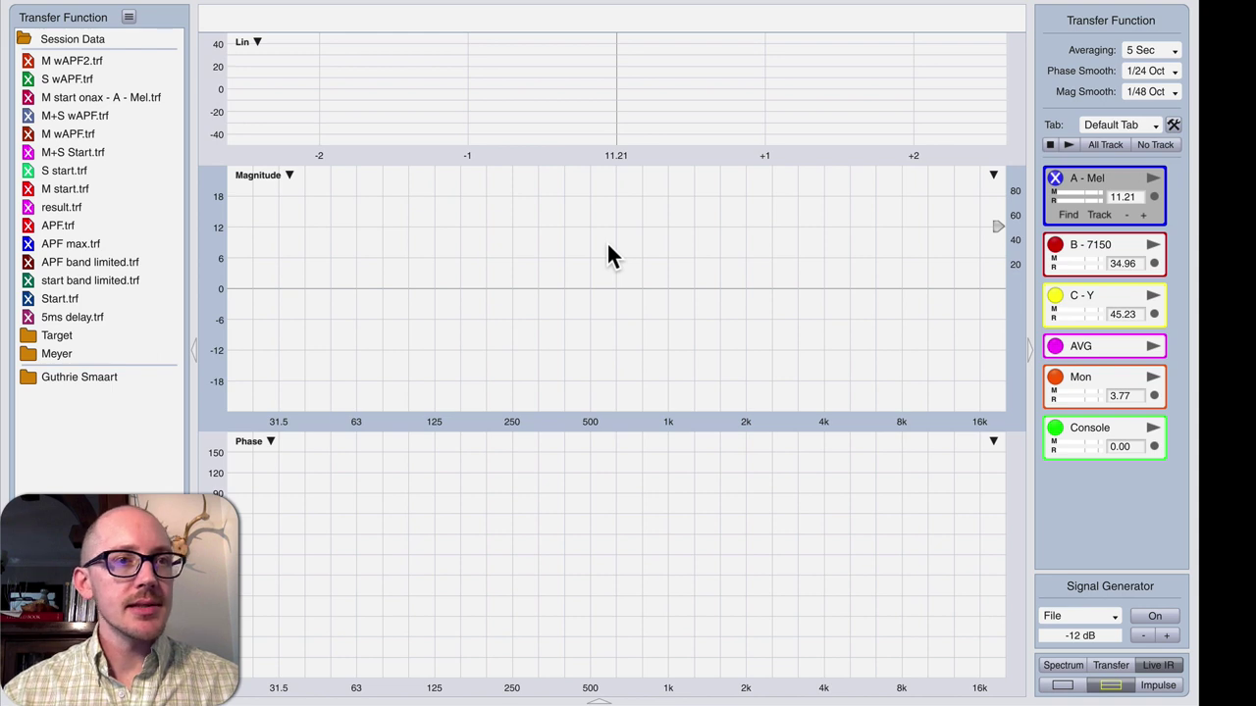
left_click(29, 173)
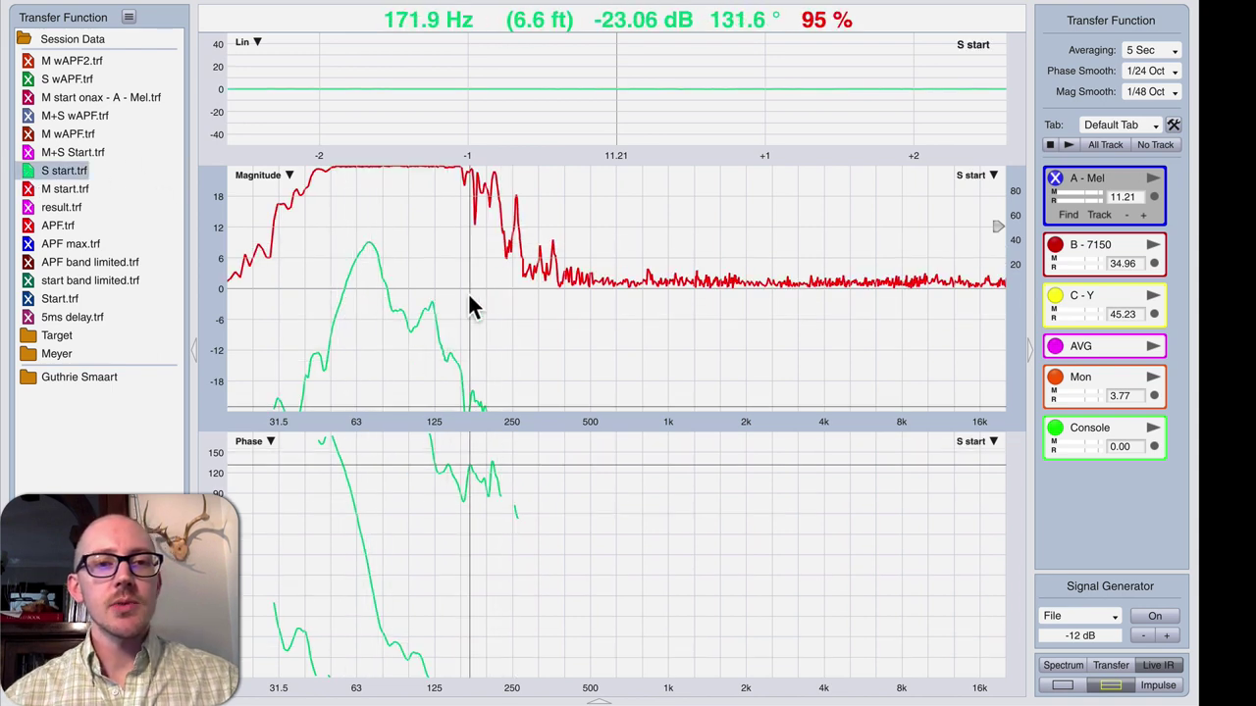
Step: Switch to the FIR design program and load S start.trf from Session Data as the speaker response
key("super+Tab")
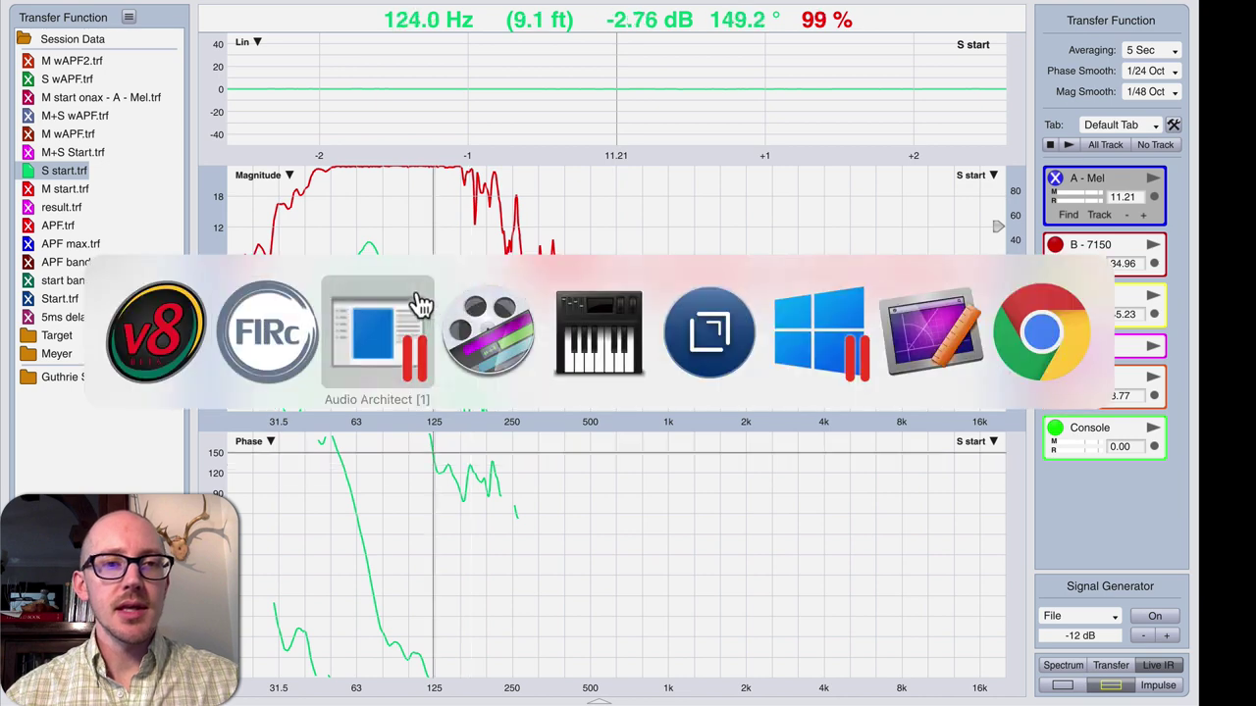
left_click(267, 332)
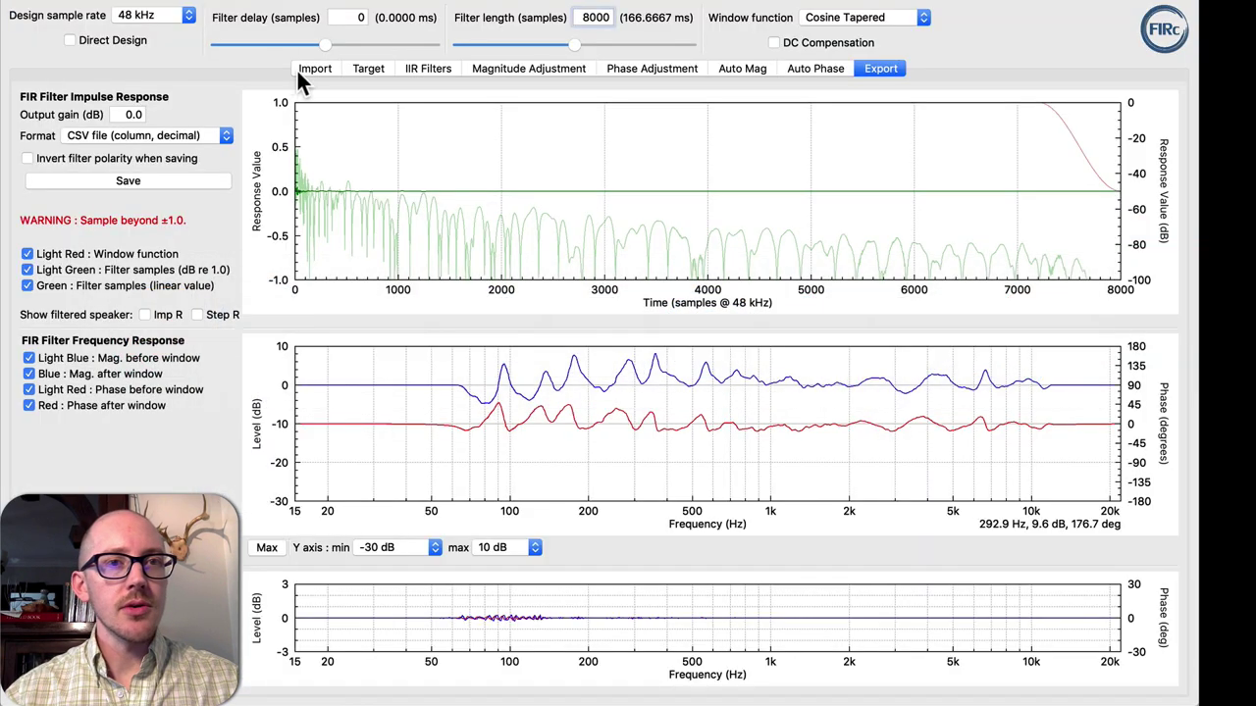
left_click(298, 73)
left_click(147, 135)
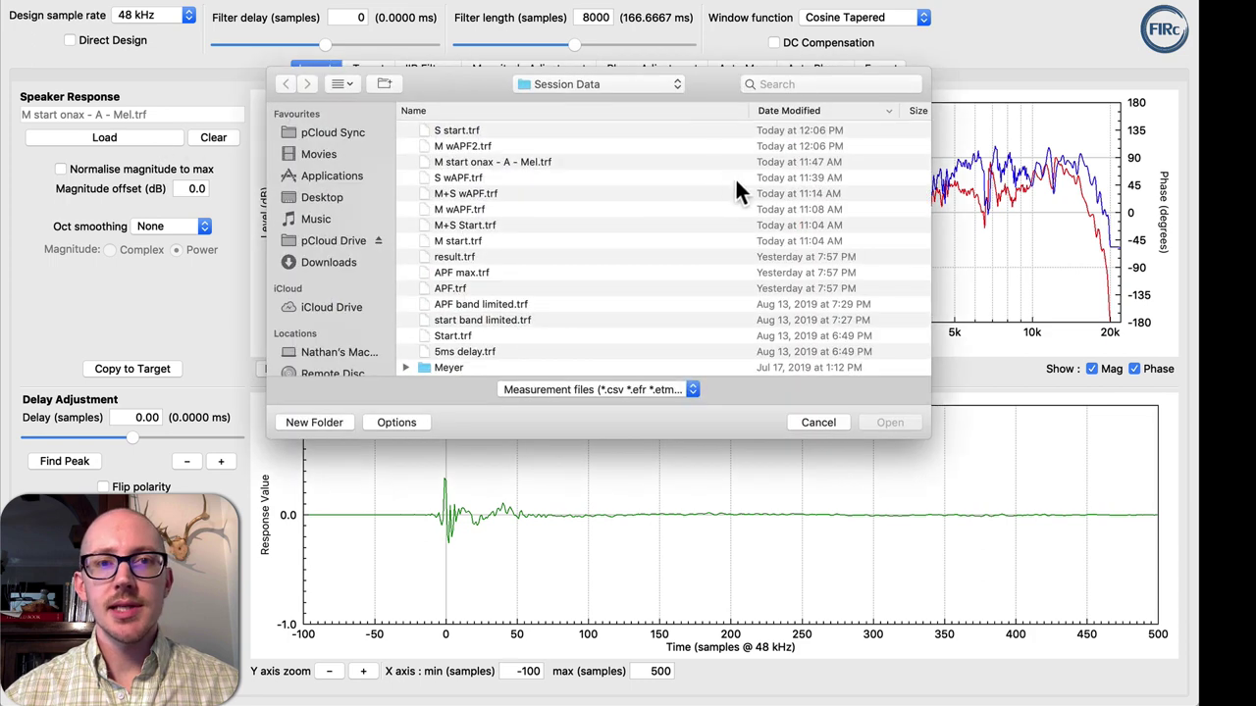
left_click(495, 129)
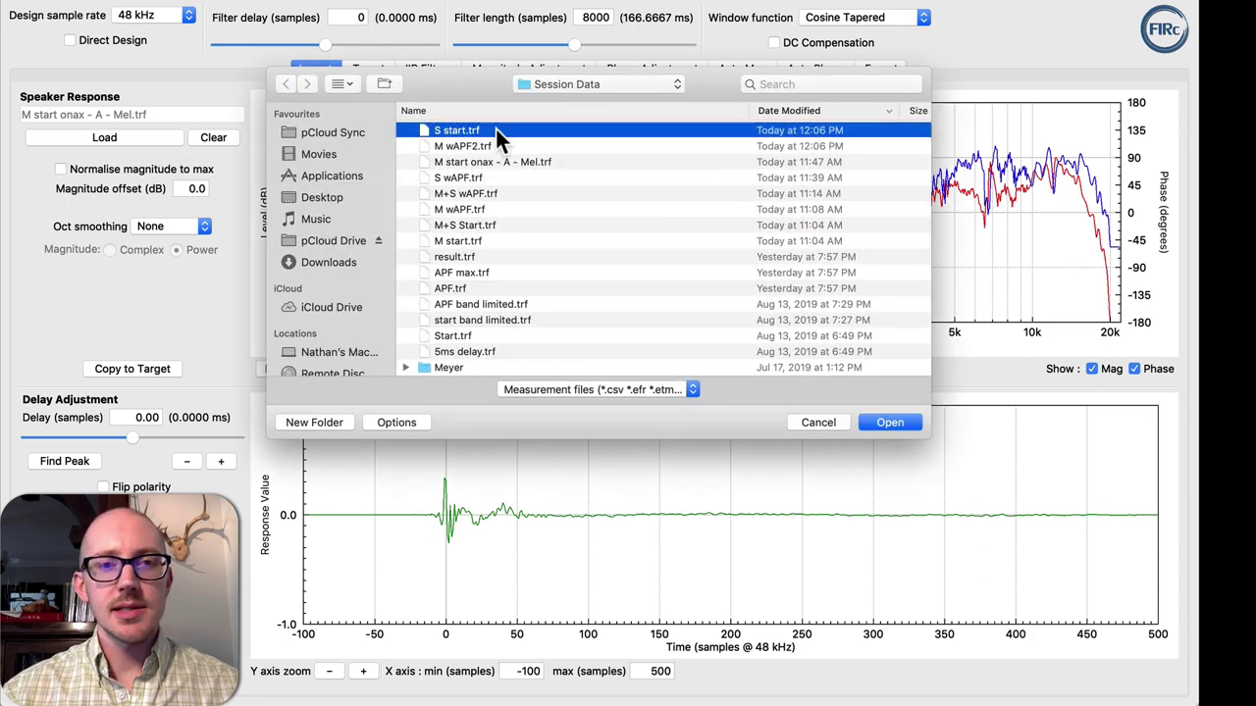
double_click(495, 129)
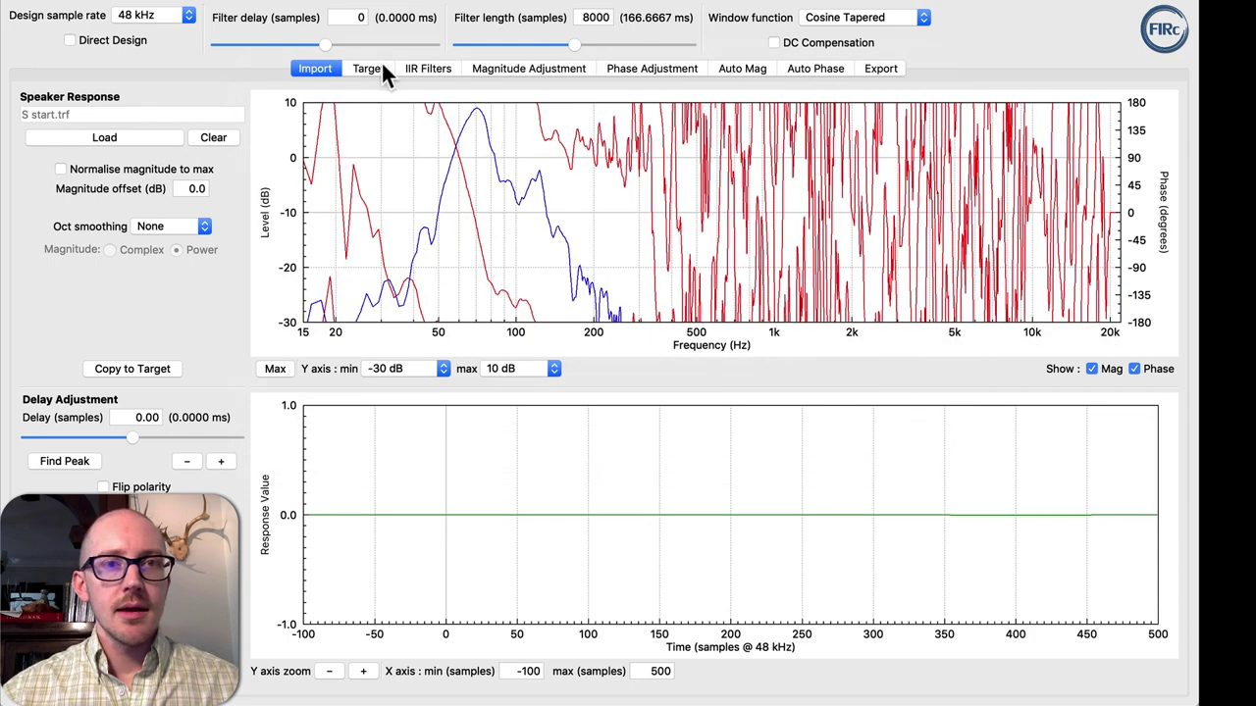
Step: Change the first inline IIR filter to BPass with a frequency of 70 Hz and a bandwidth of 0.3
left_click(432, 71)
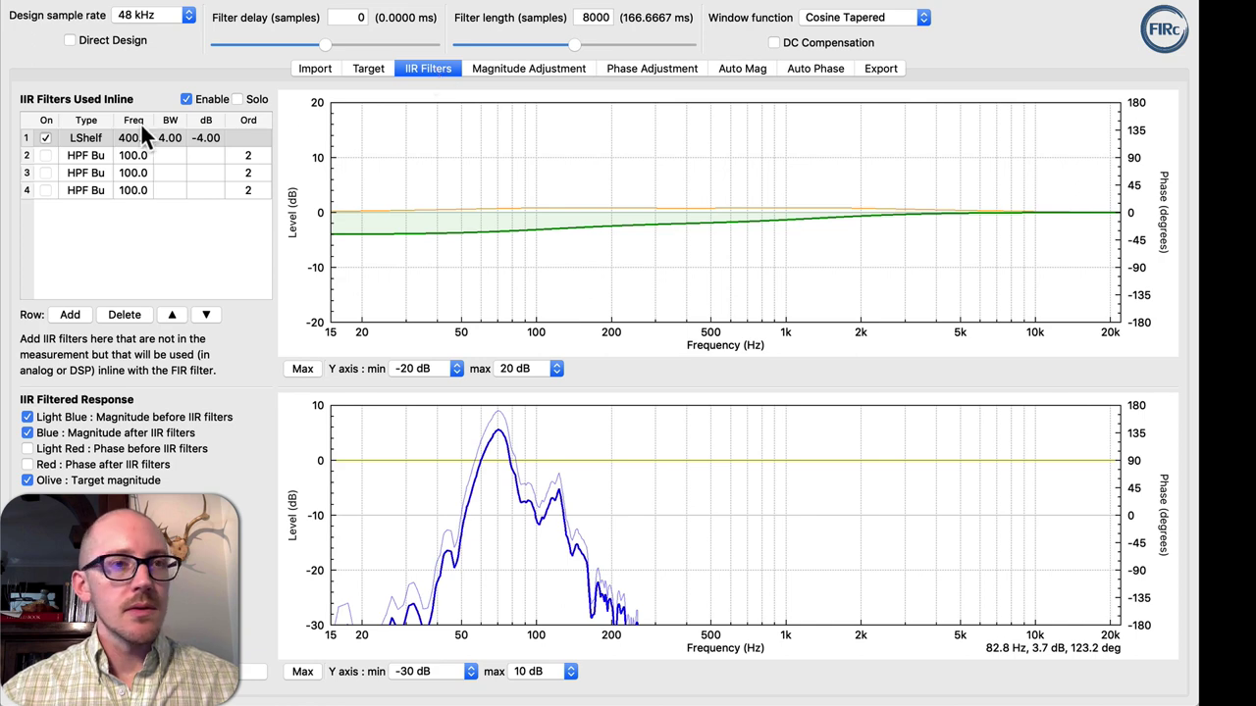
left_click(89, 136)
left_click(95, 127)
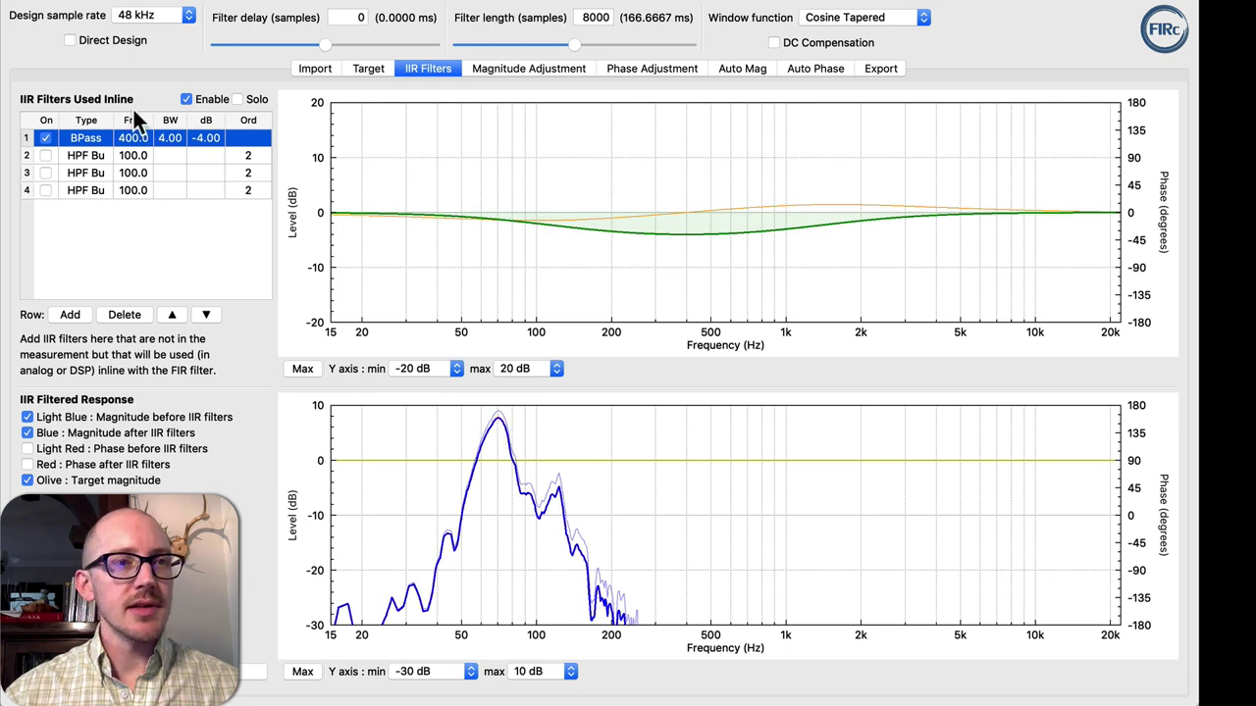
double_click(129, 136)
type("70")
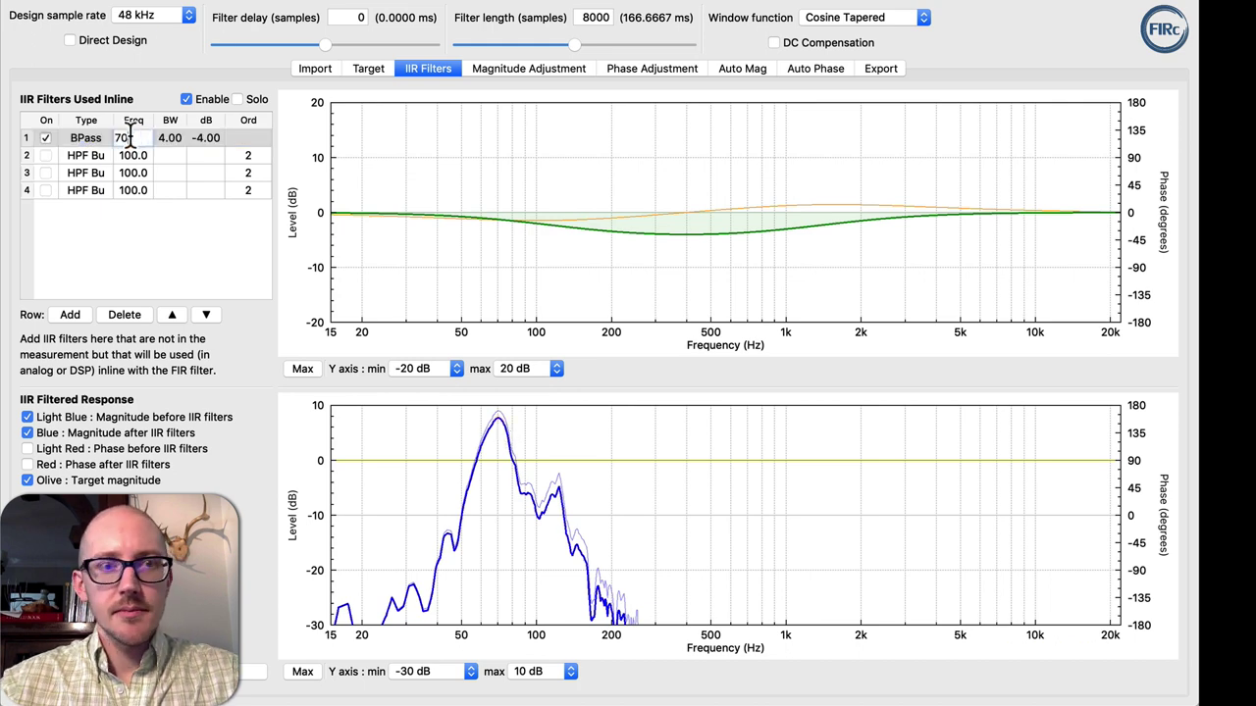
key("Return")
double_click(171, 136)
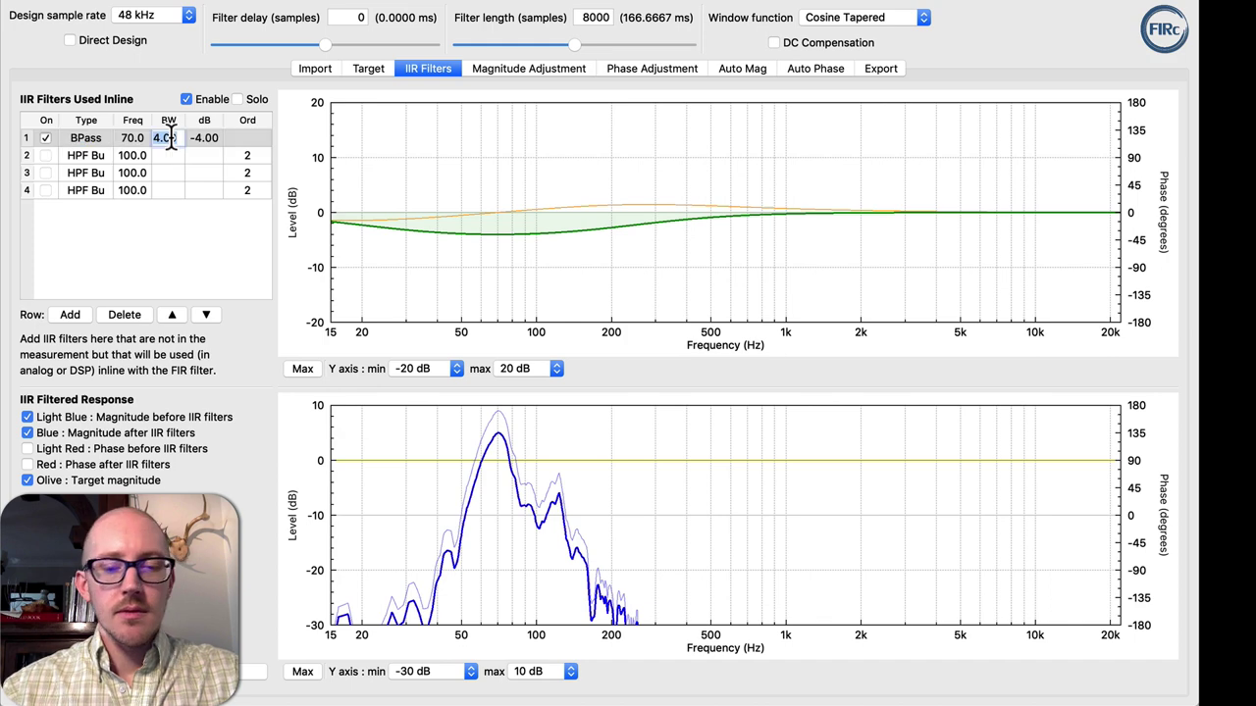
type(".3")
key("Return")
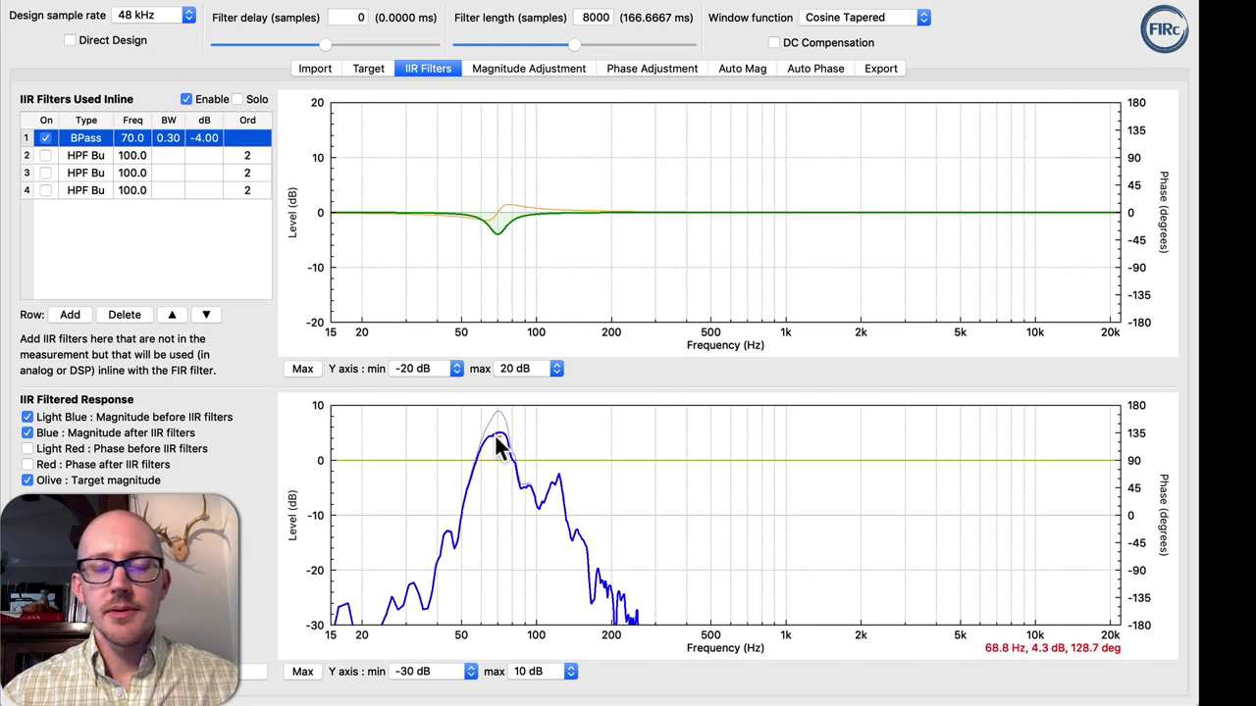
Step: Check the S start trace in Smaart and limit the automatic magnitude correction to the range 56 to 83 Hz
left_click(745, 71)
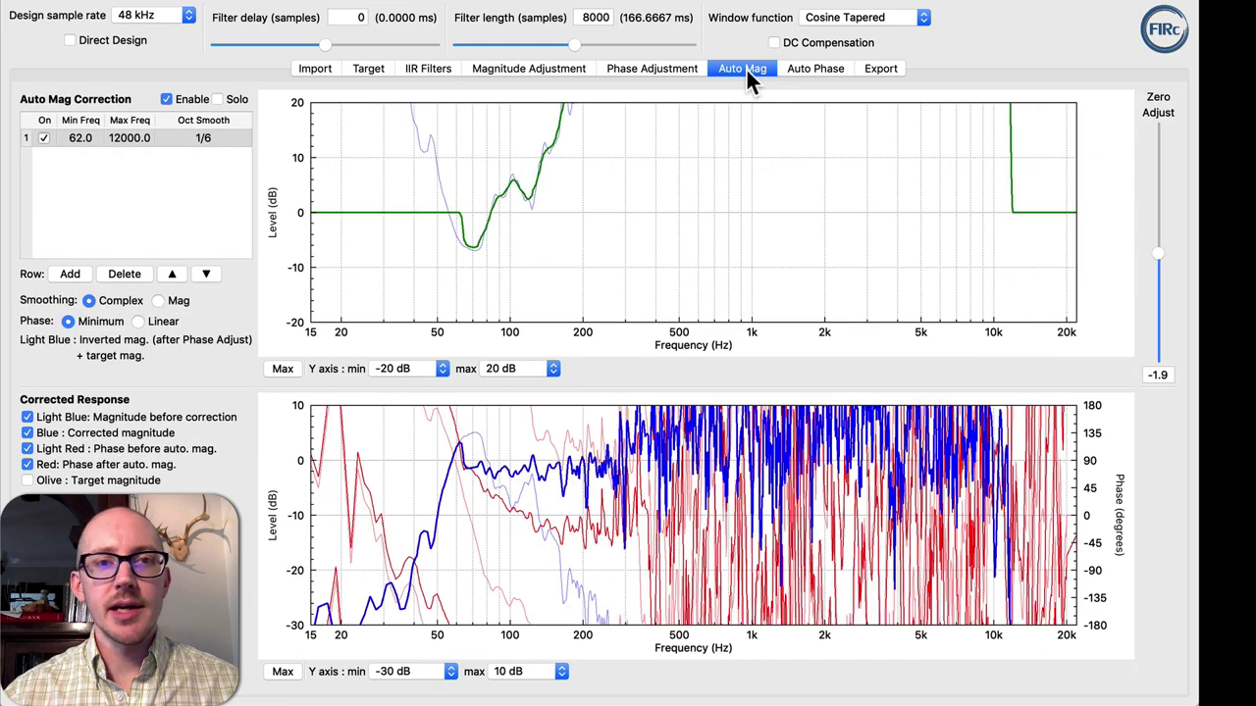
key("super+Tab")
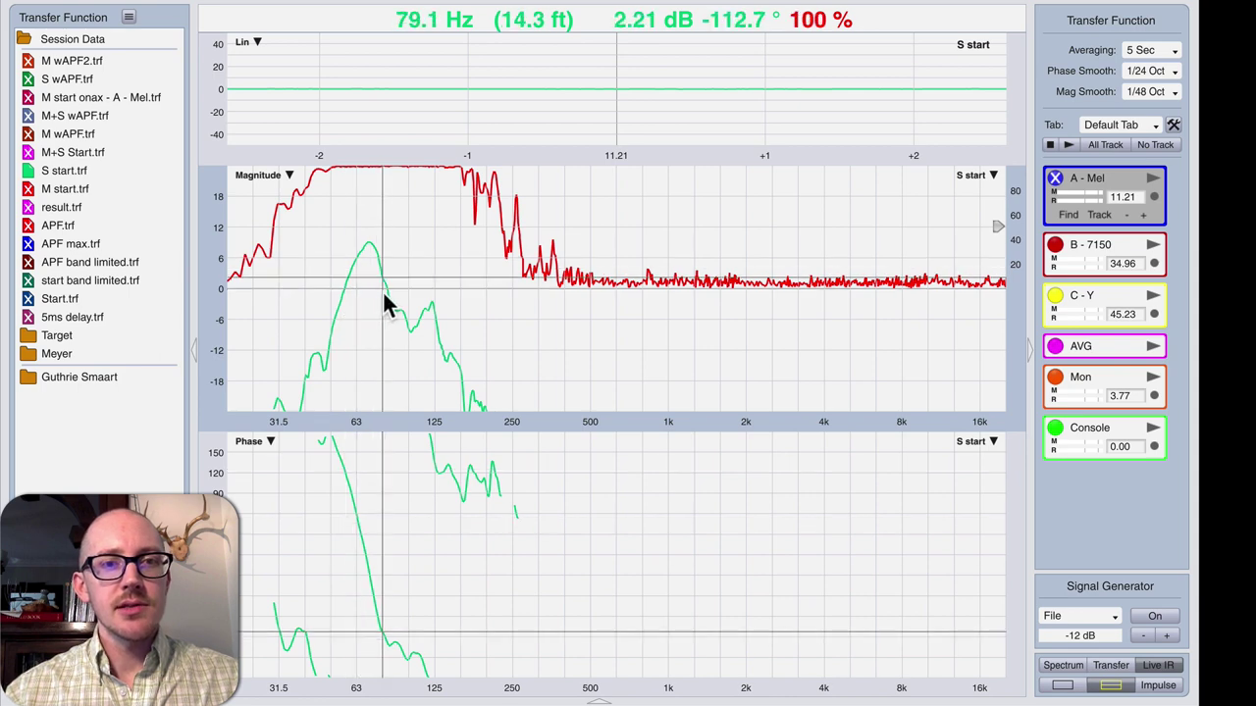
key("super+Tab")
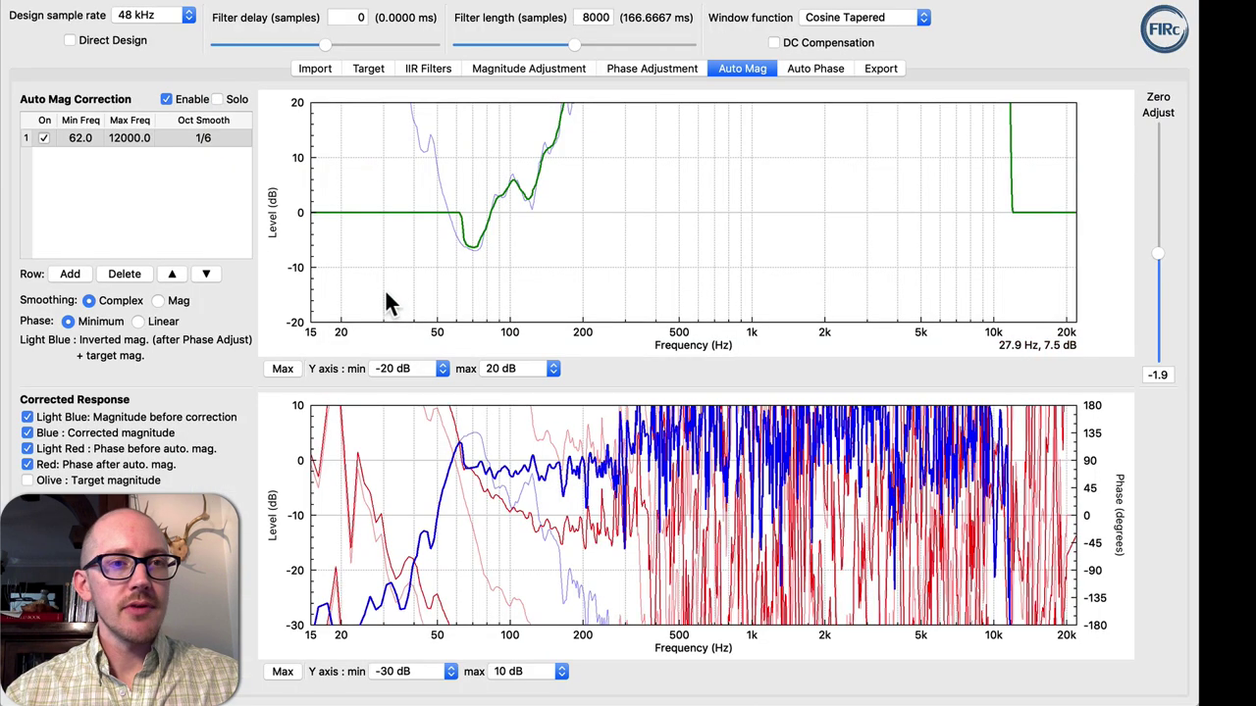
double_click(76, 136)
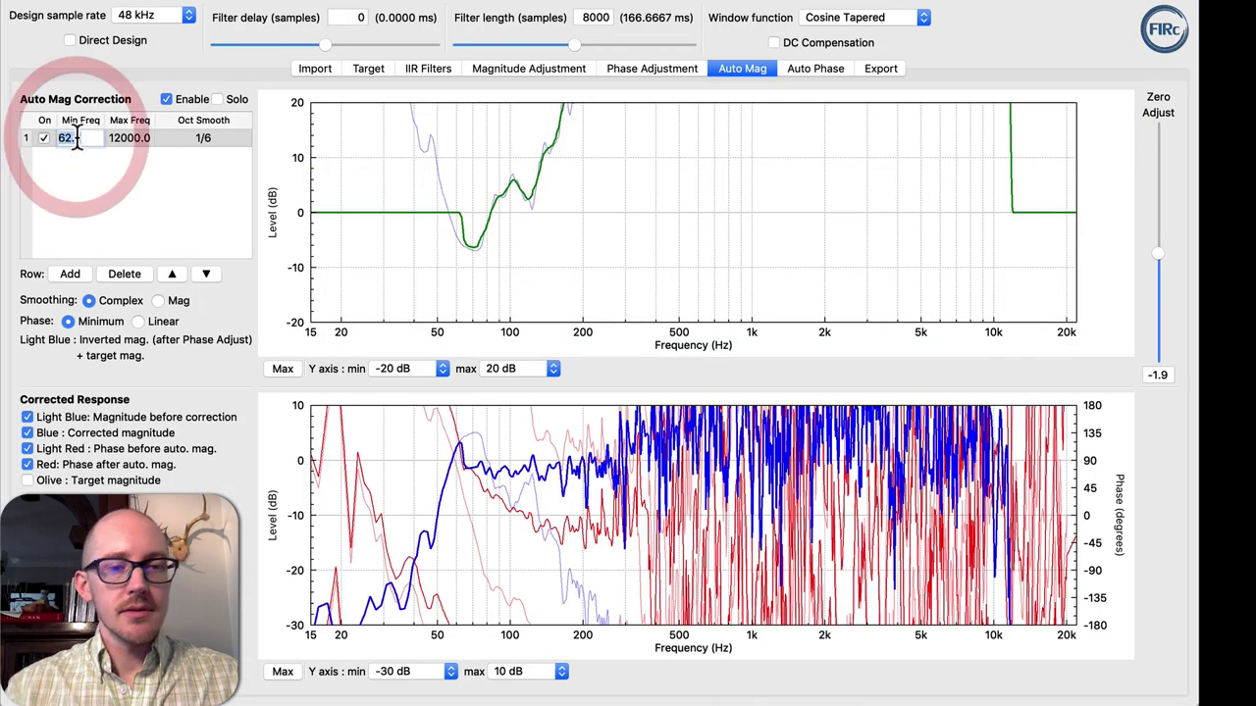
type("56")
key("Tab")
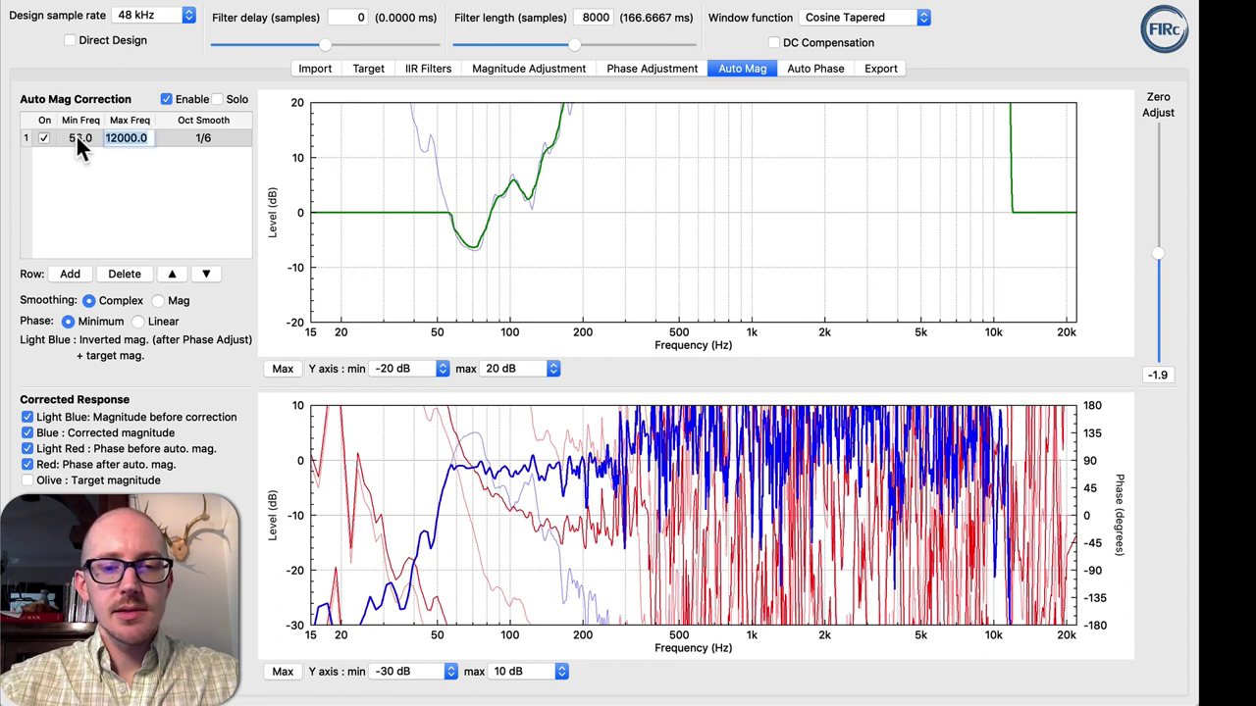
type("83")
key("Return")
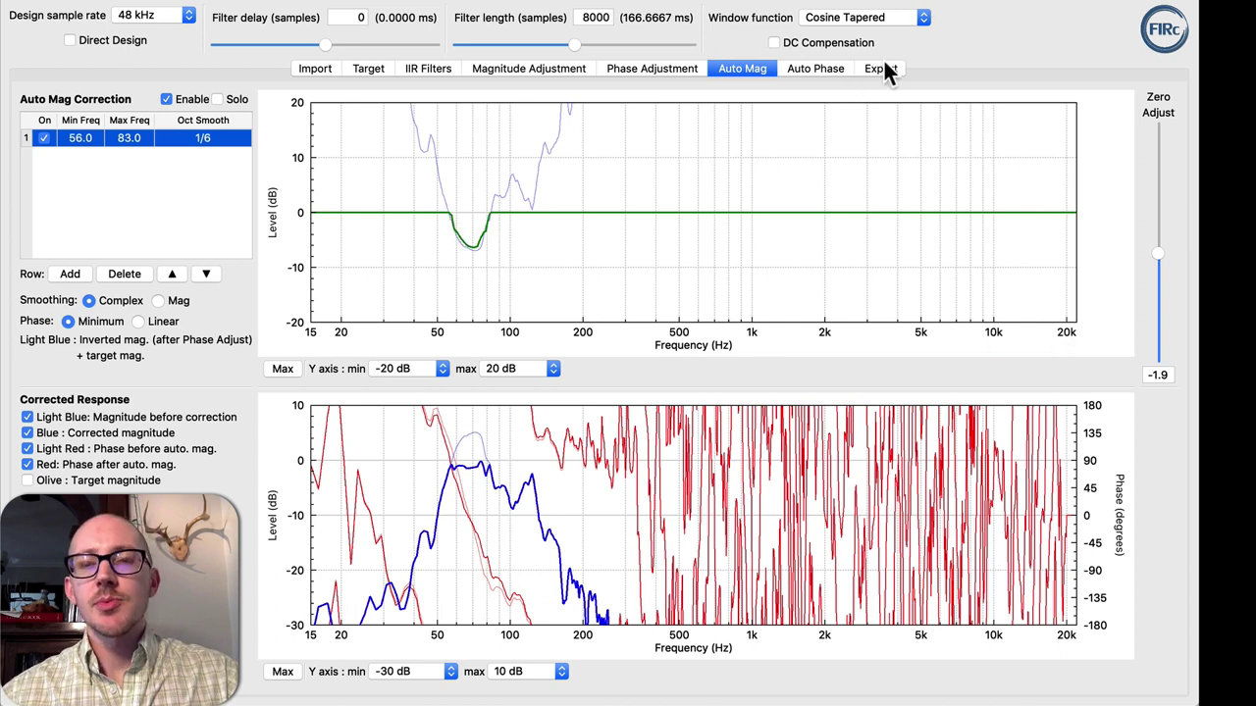
Step: Switch to Audio Architect and choose input 2 as the source for Out 2
key("super+Tab")
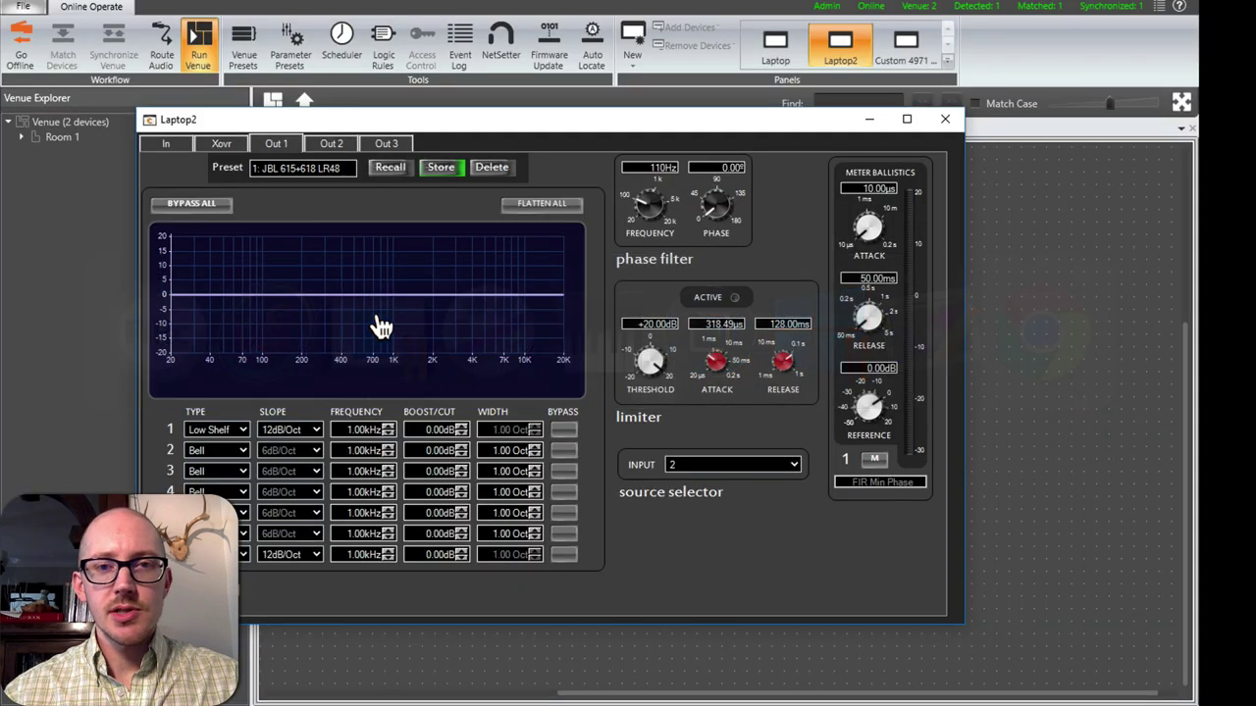
left_click(334, 140)
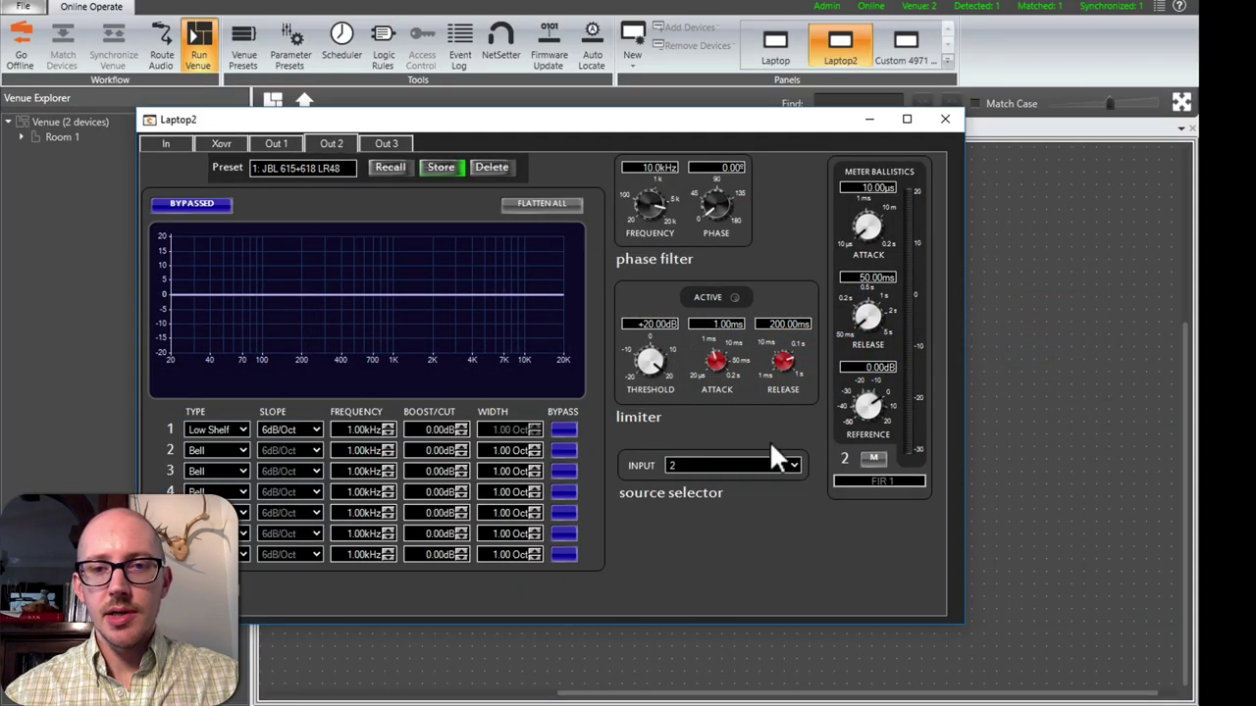
left_click(765, 467)
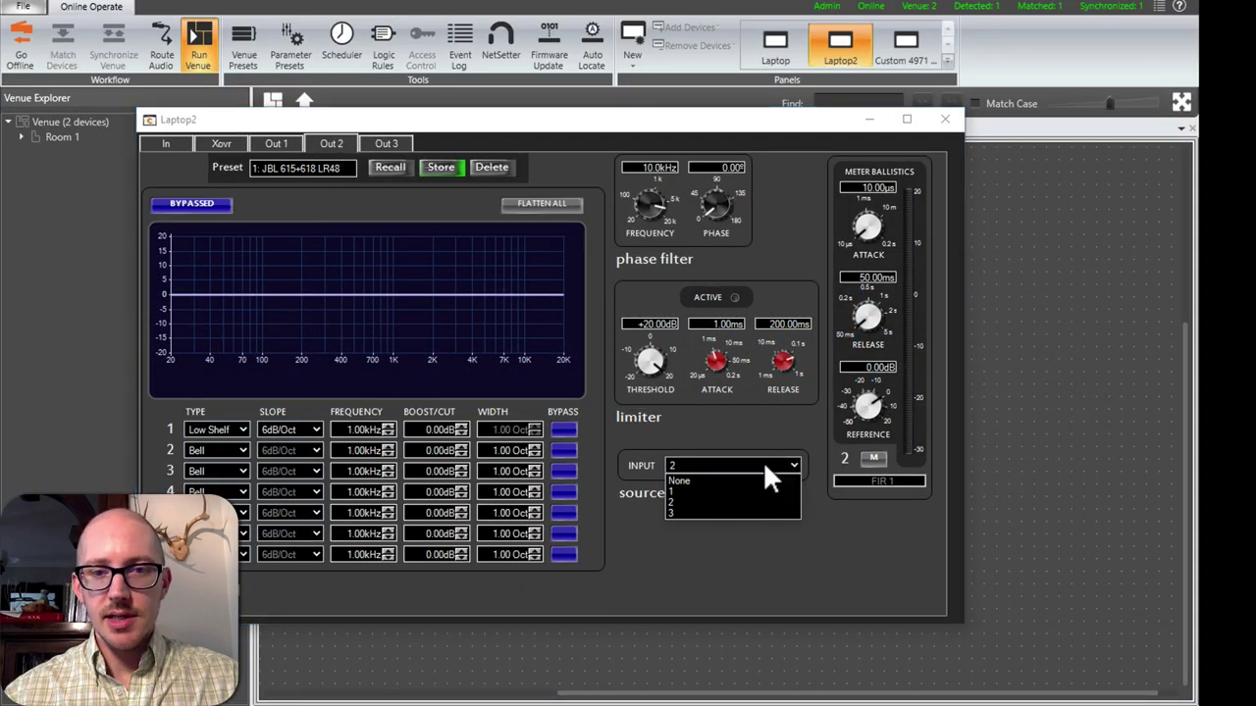
left_click(748, 501)
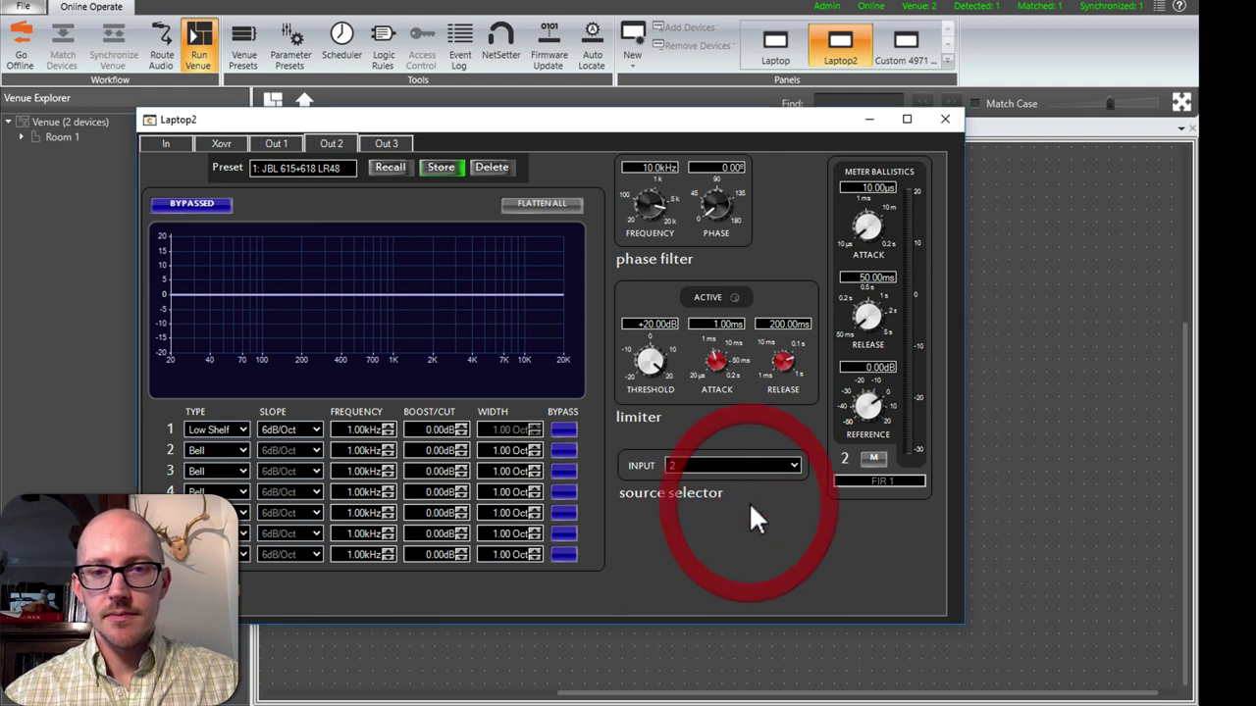
Step: Turn on the signal generator in Smaart and unmute output 2 in the Audio Architect crossover
key("super+Tab")
key("super+Tab")
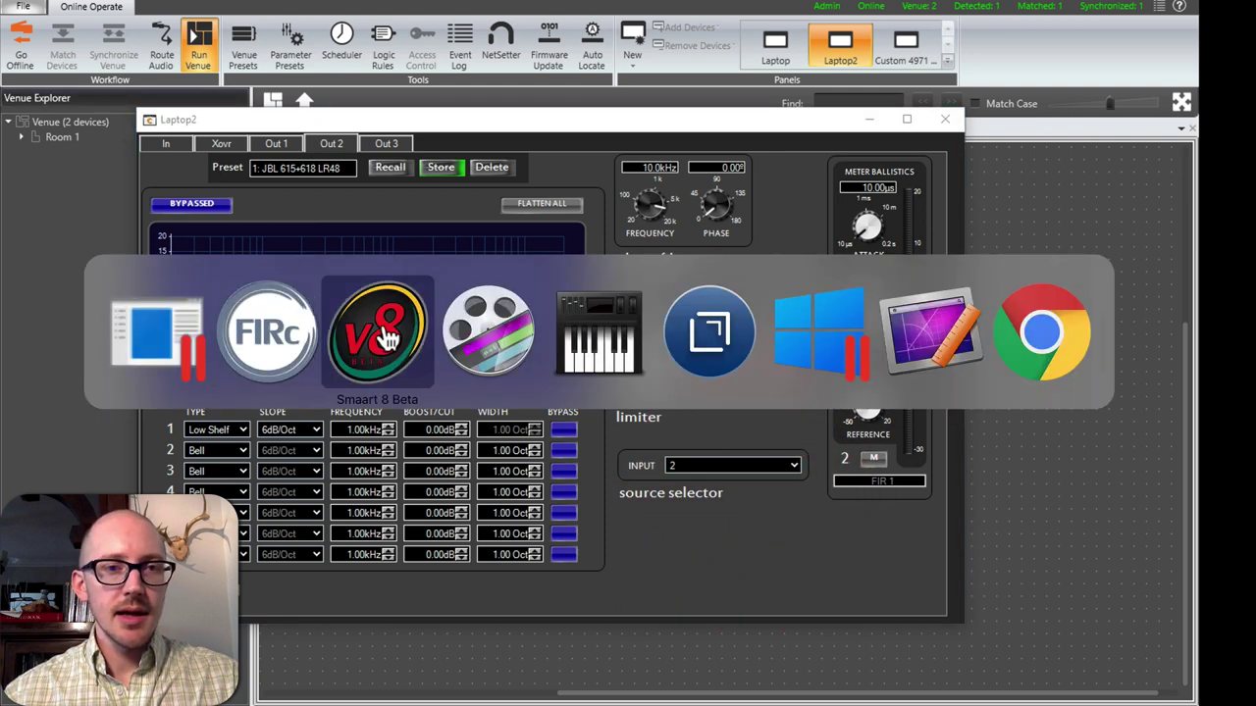
key("alt+g")
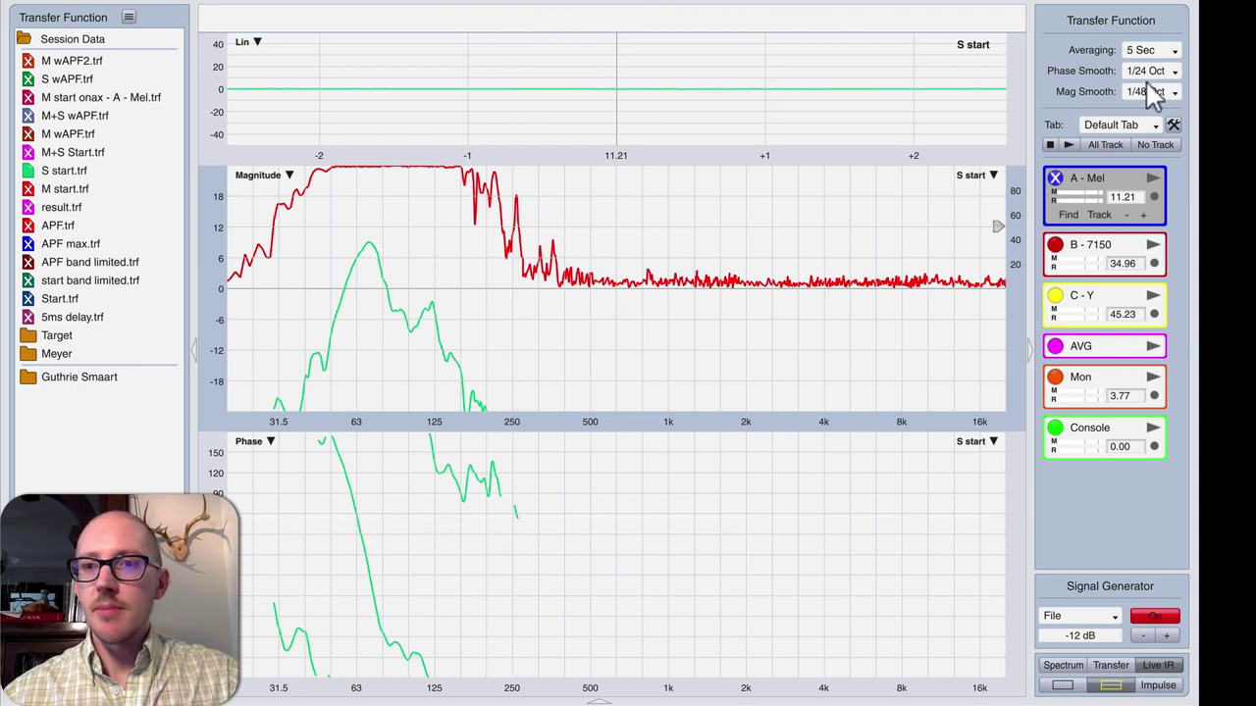
key("super+Tab")
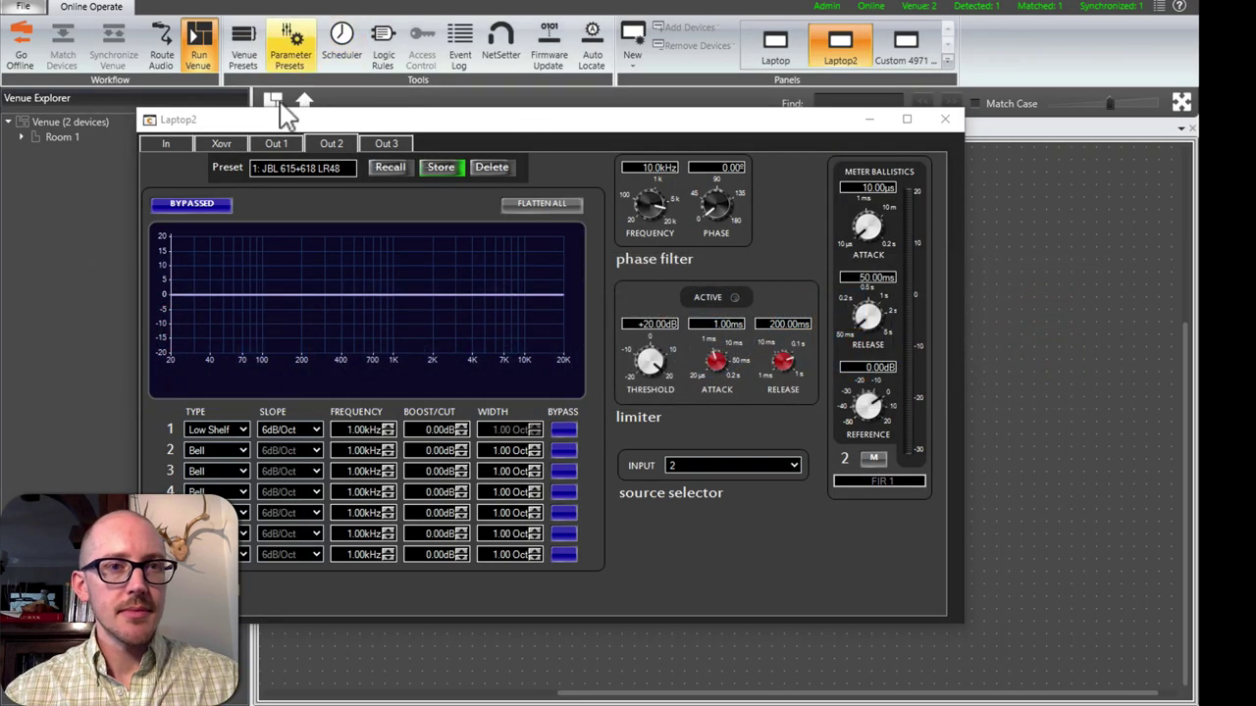
left_click(226, 142)
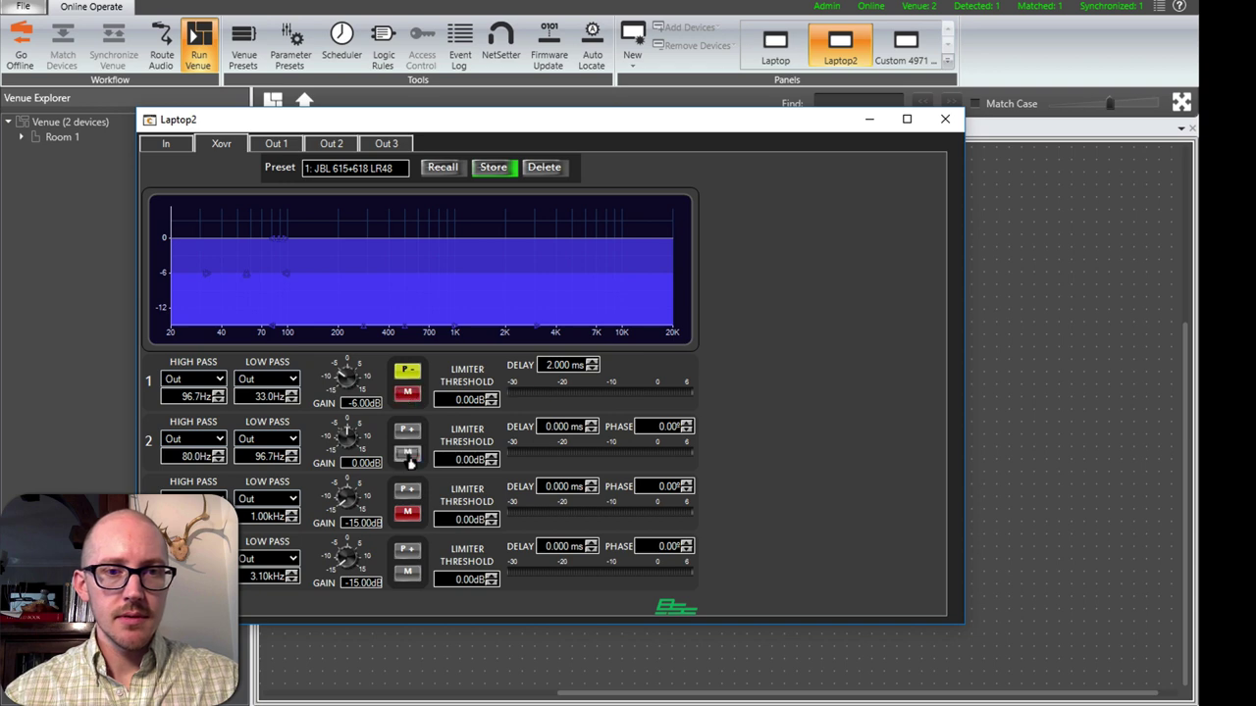
Step: Switch to Smaart and run the live A - Mel measurement of the subwoofer in front of the S start trace
key("super+Tab")
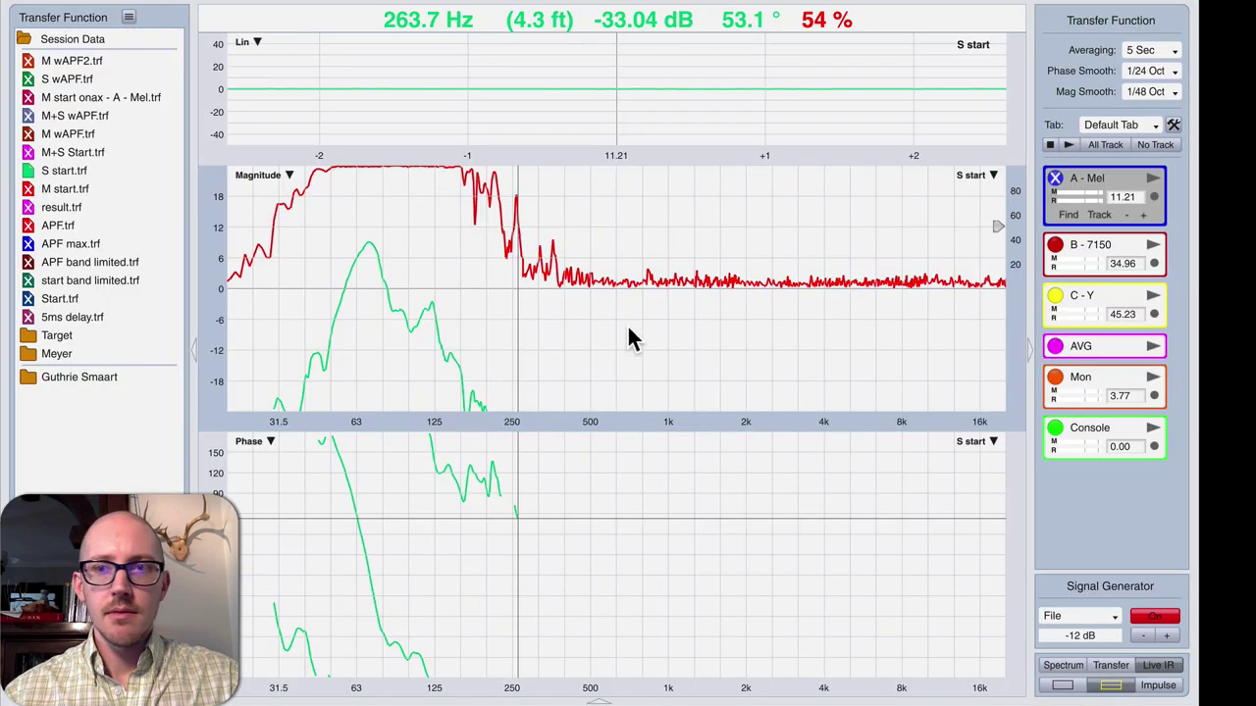
left_click(1153, 179)
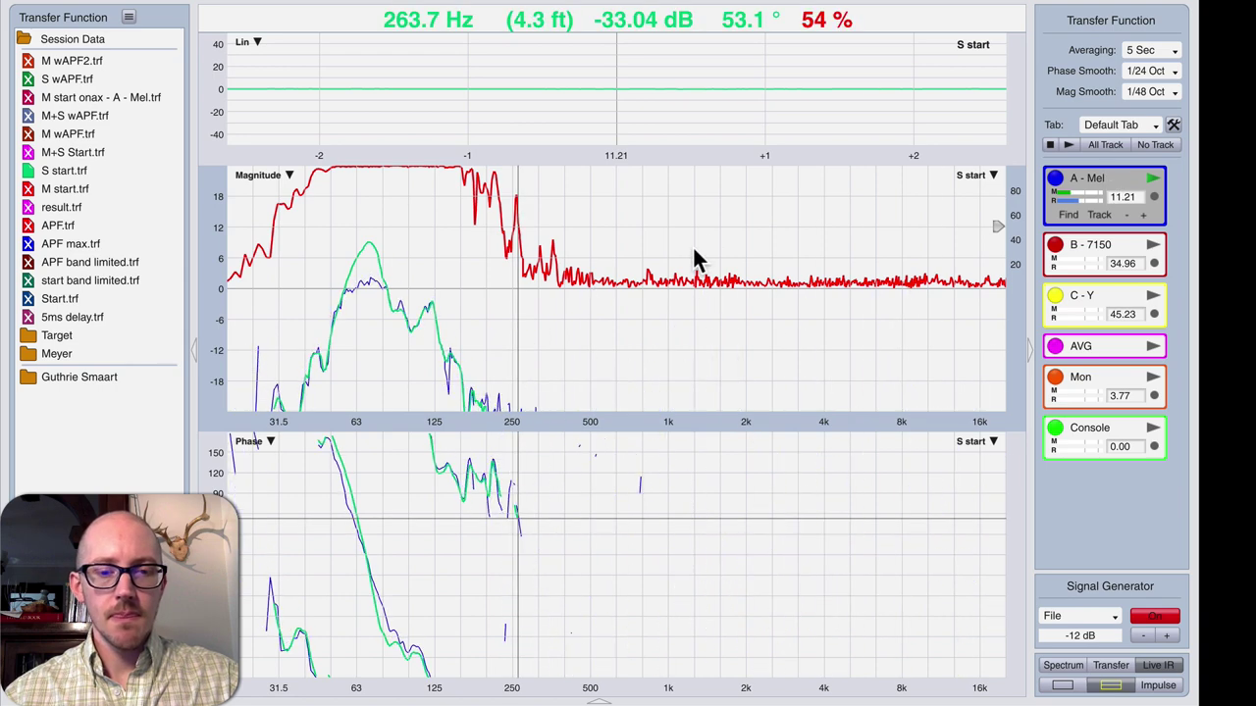
left_click(1123, 186)
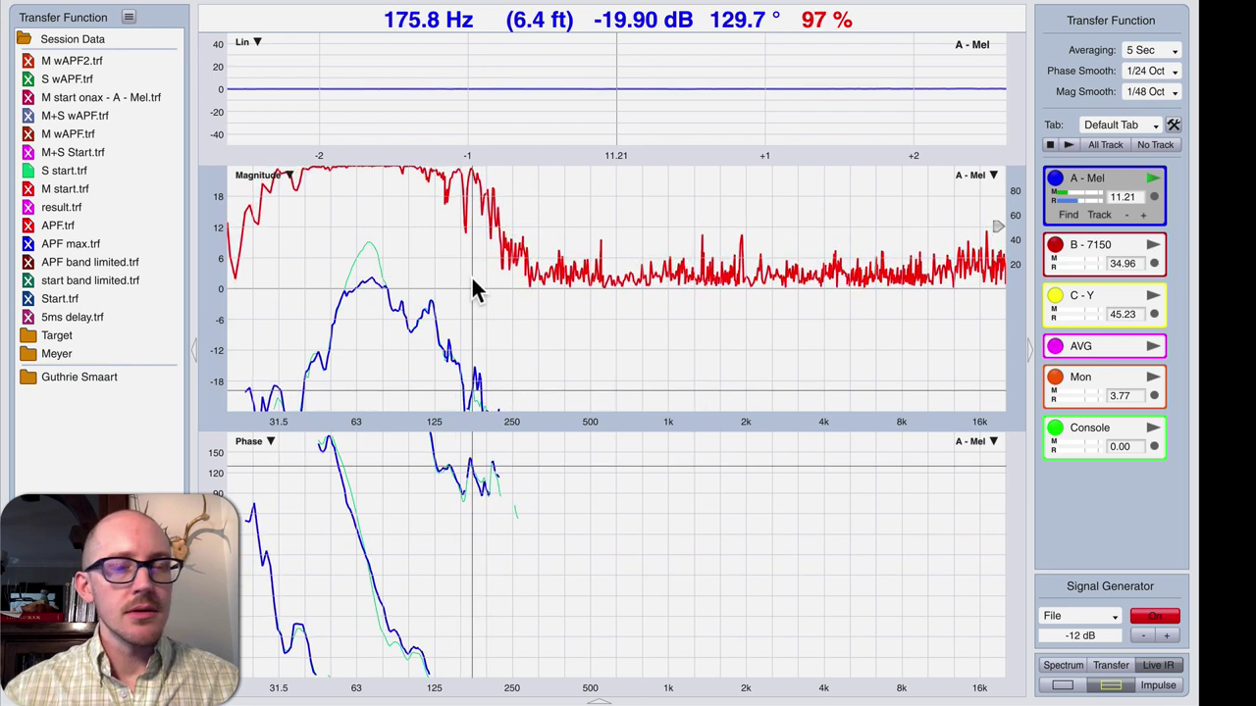
Step: Overwrite the stored S wAPF.trf trace with the current A - Mel measurement and turn off the signal generator
left_click(34, 78)
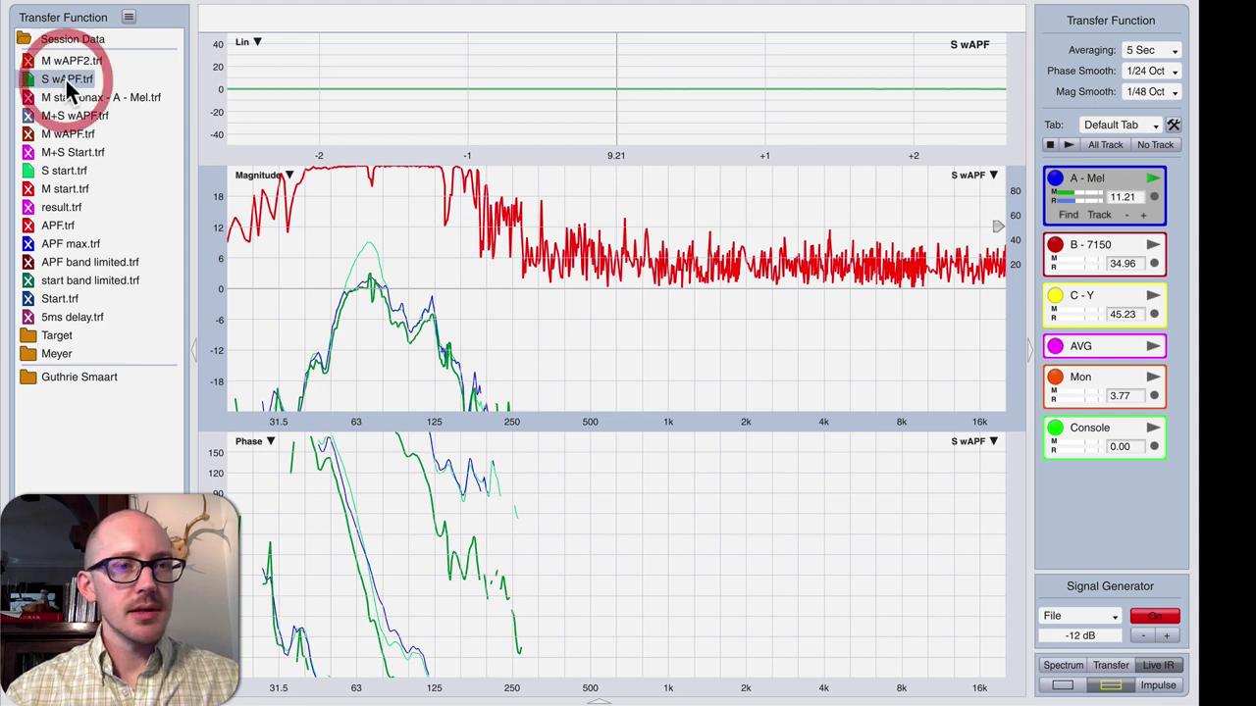
key("space")
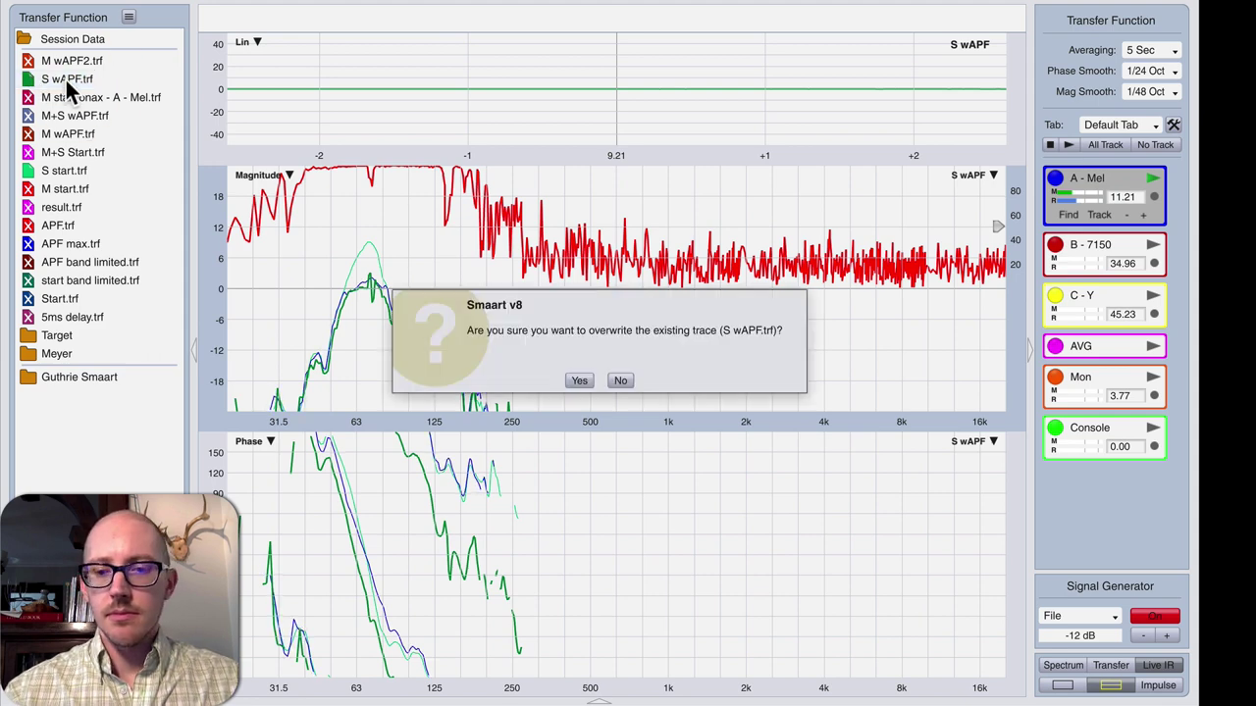
key("Return")
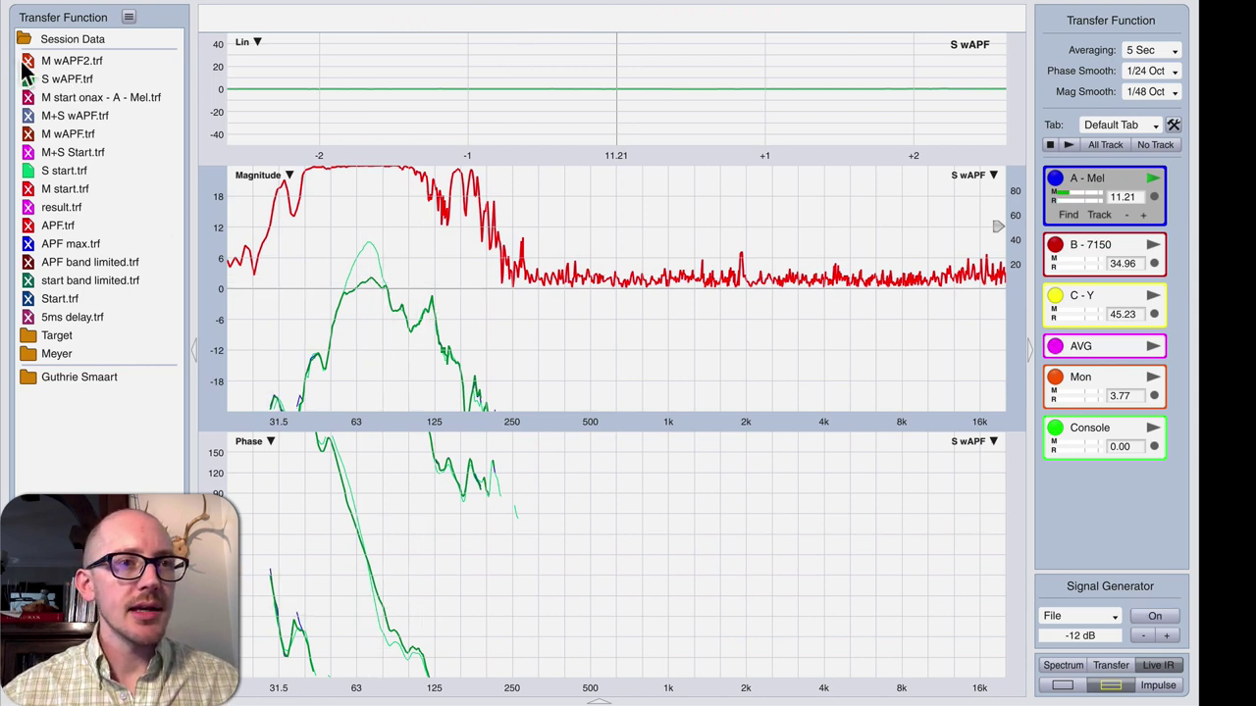
Step: Show the M wAPF2 trace and hide the S start and live A - Mel traces to compare main and subwoofer
left_click(69, 60)
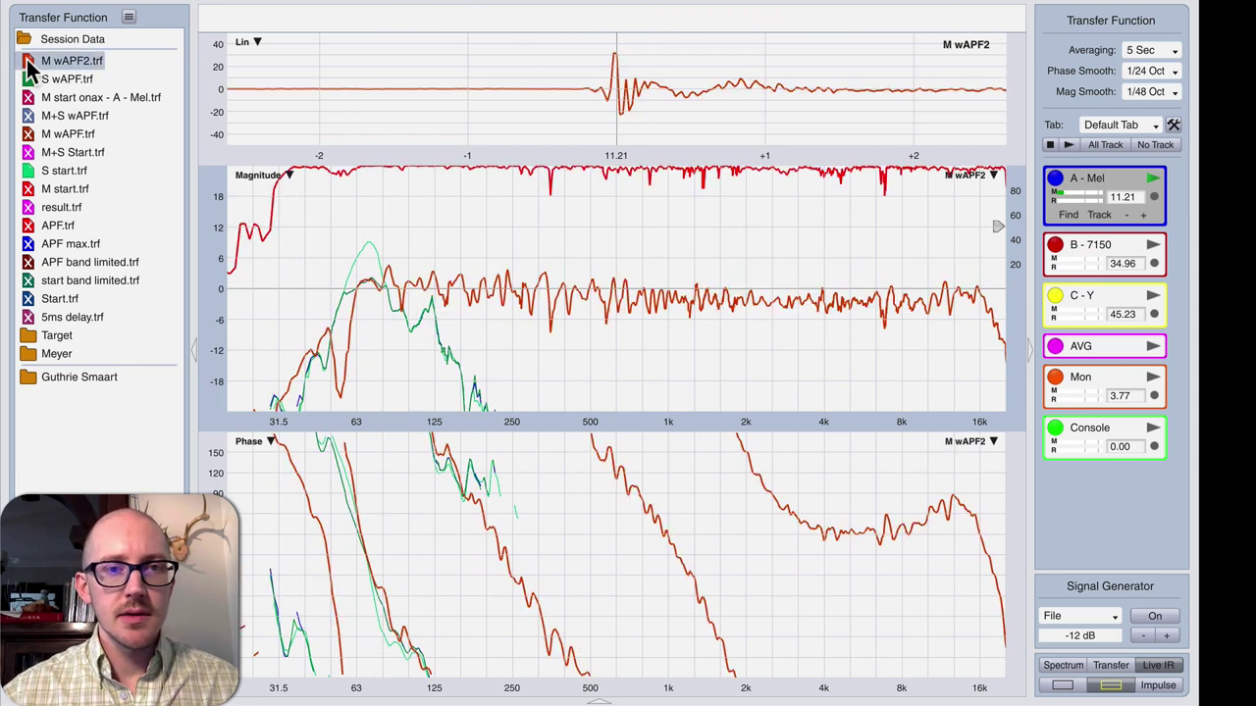
left_click(30, 171)
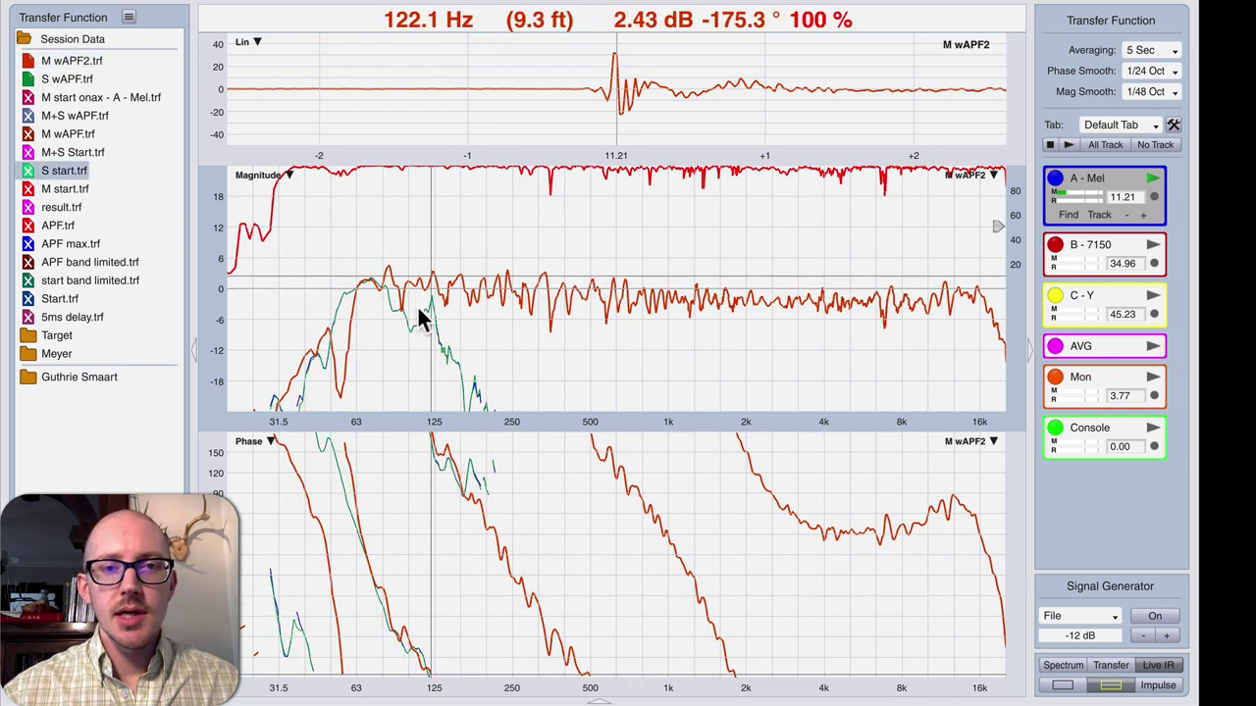
left_click(1052, 182)
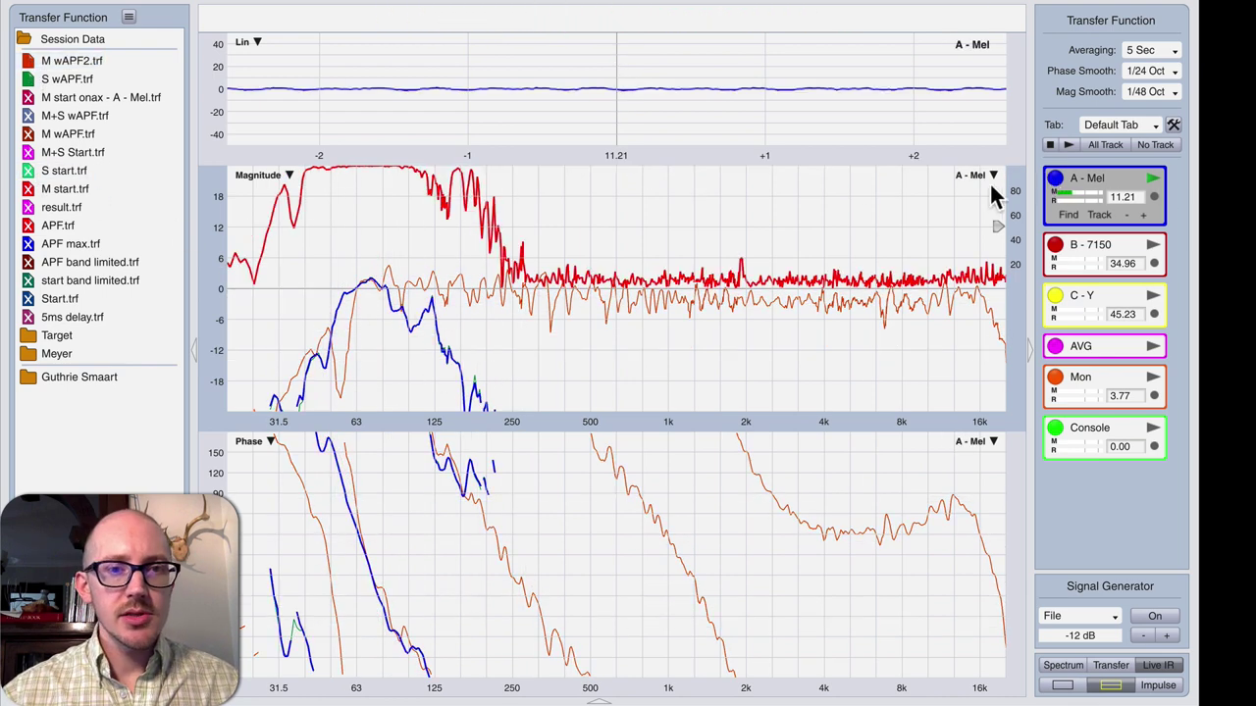
left_click(1055, 179)
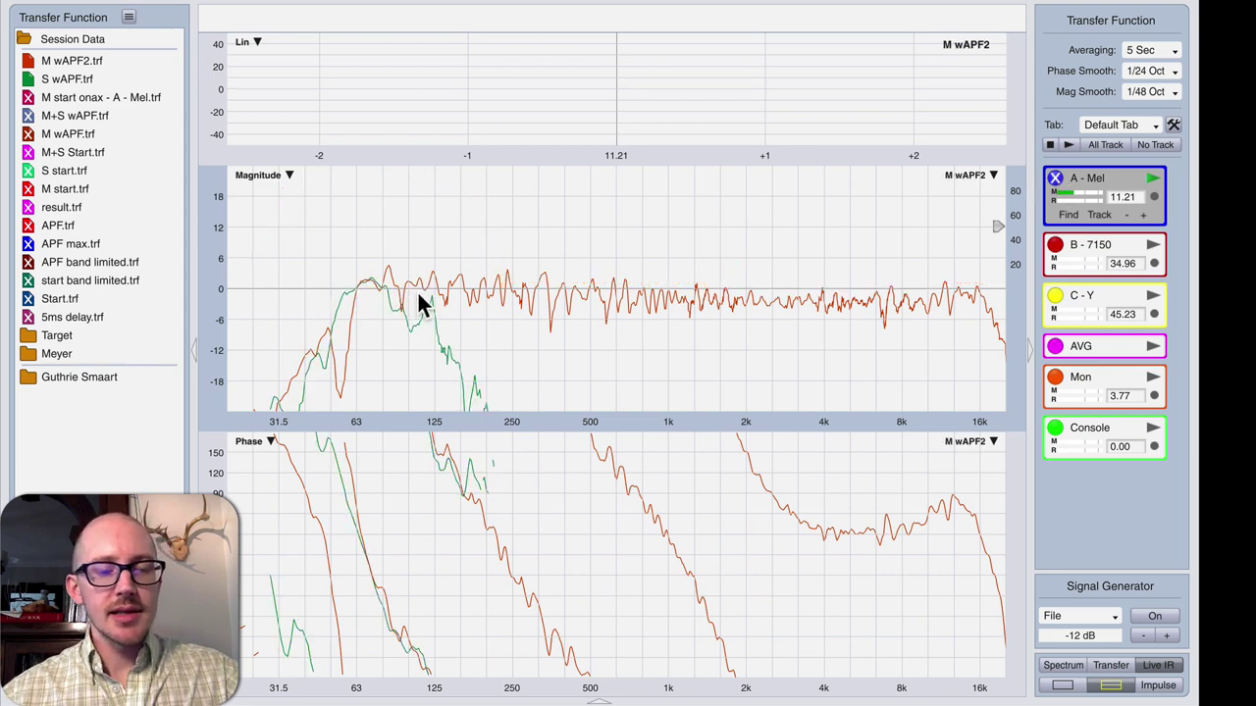
Step: Unmute the main output in the Audio Architect crossover, and turn on Smaart's signal generator with the live A - Mel trace shown
key("super+Tab")
left_click(273, 333)
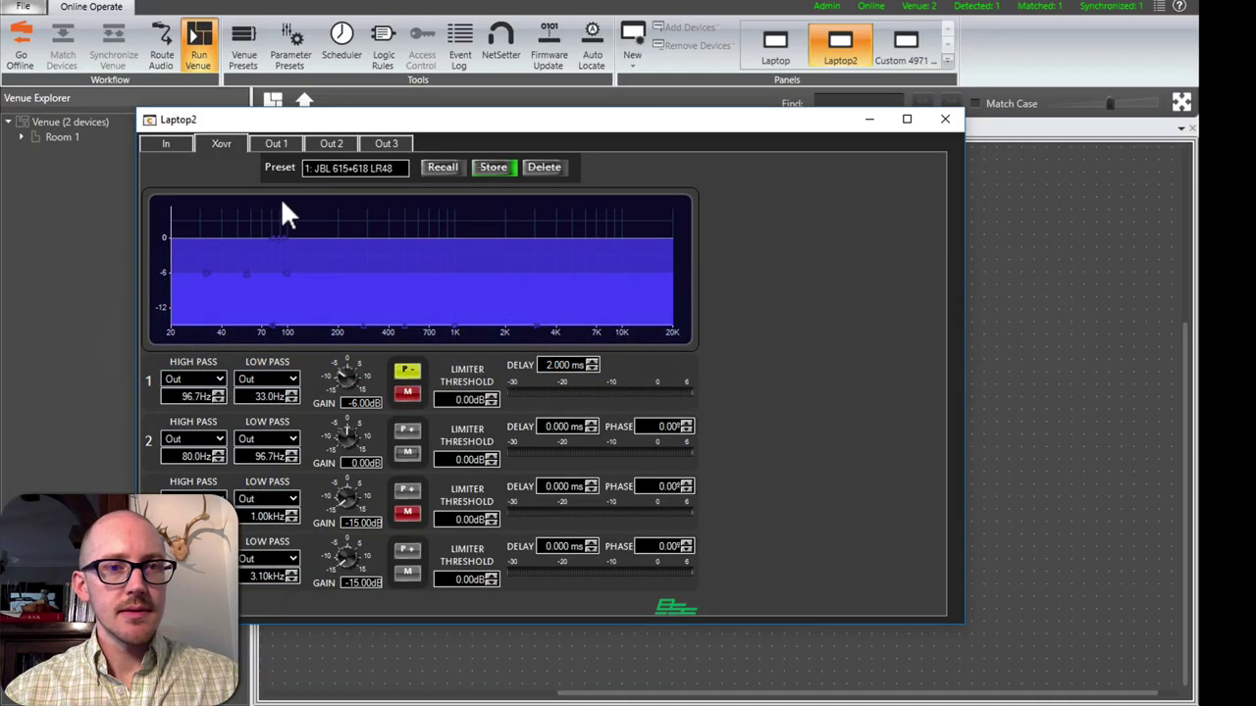
key("super+Tab")
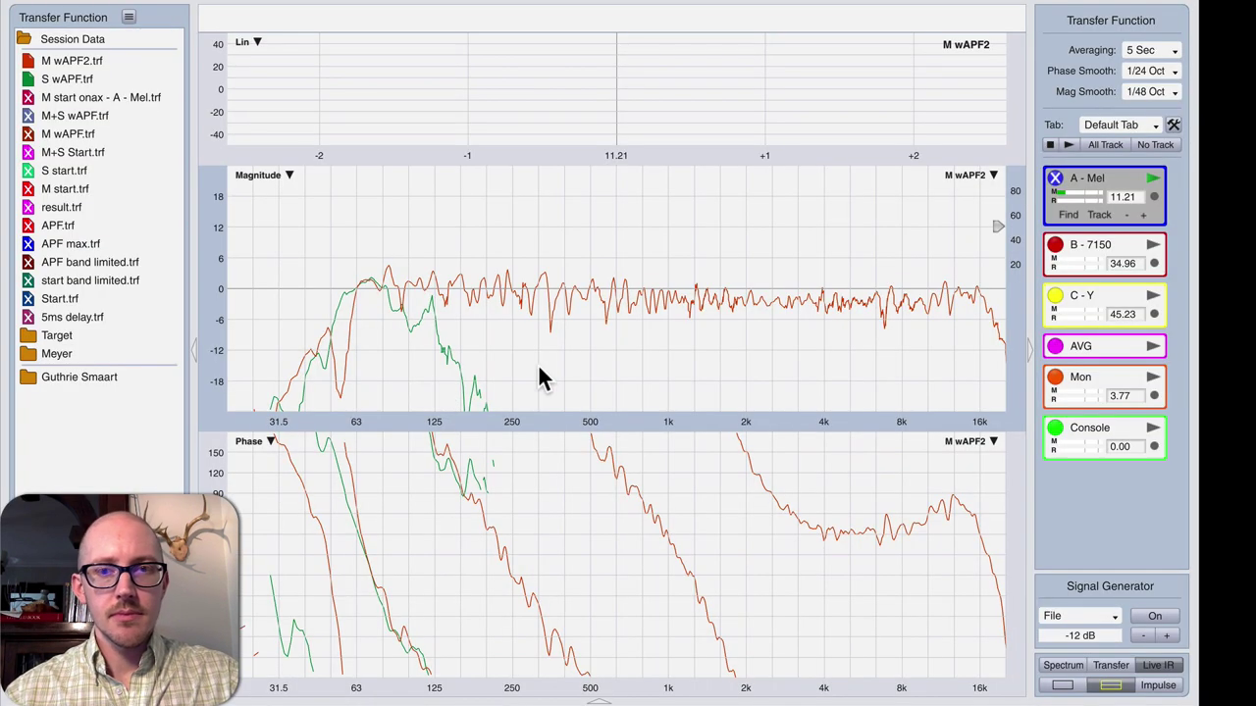
key("alt+g")
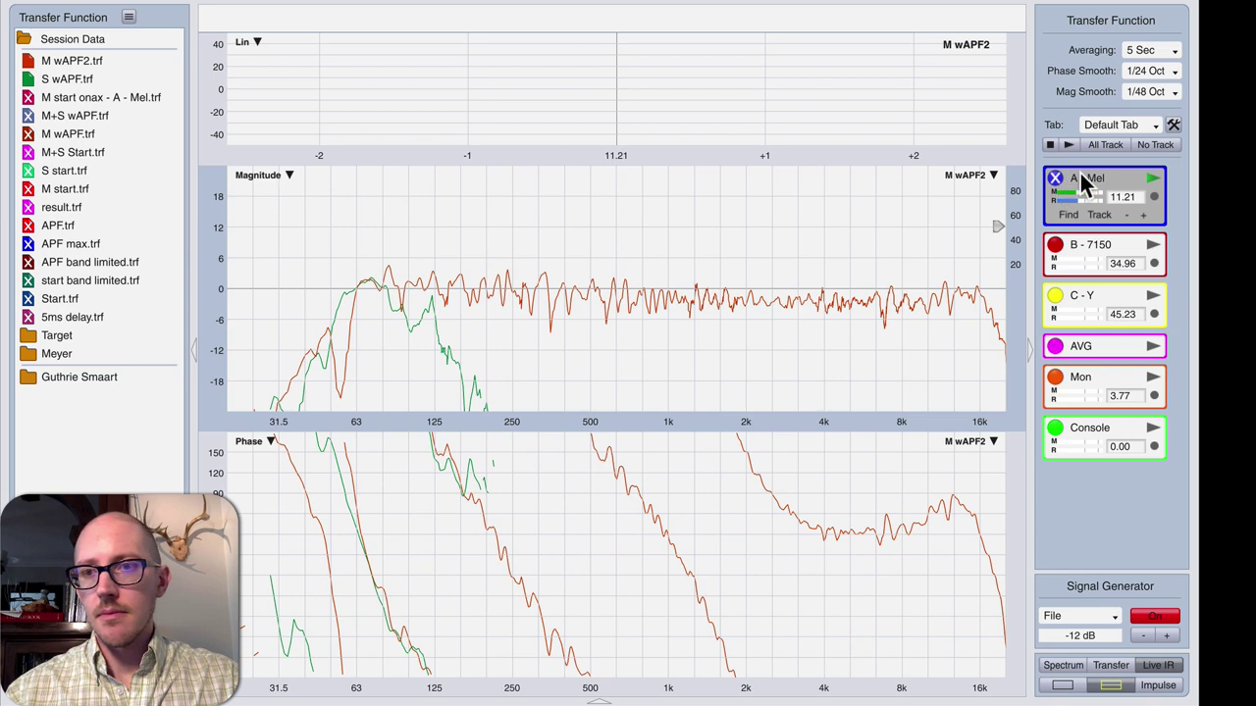
left_click(1052, 176)
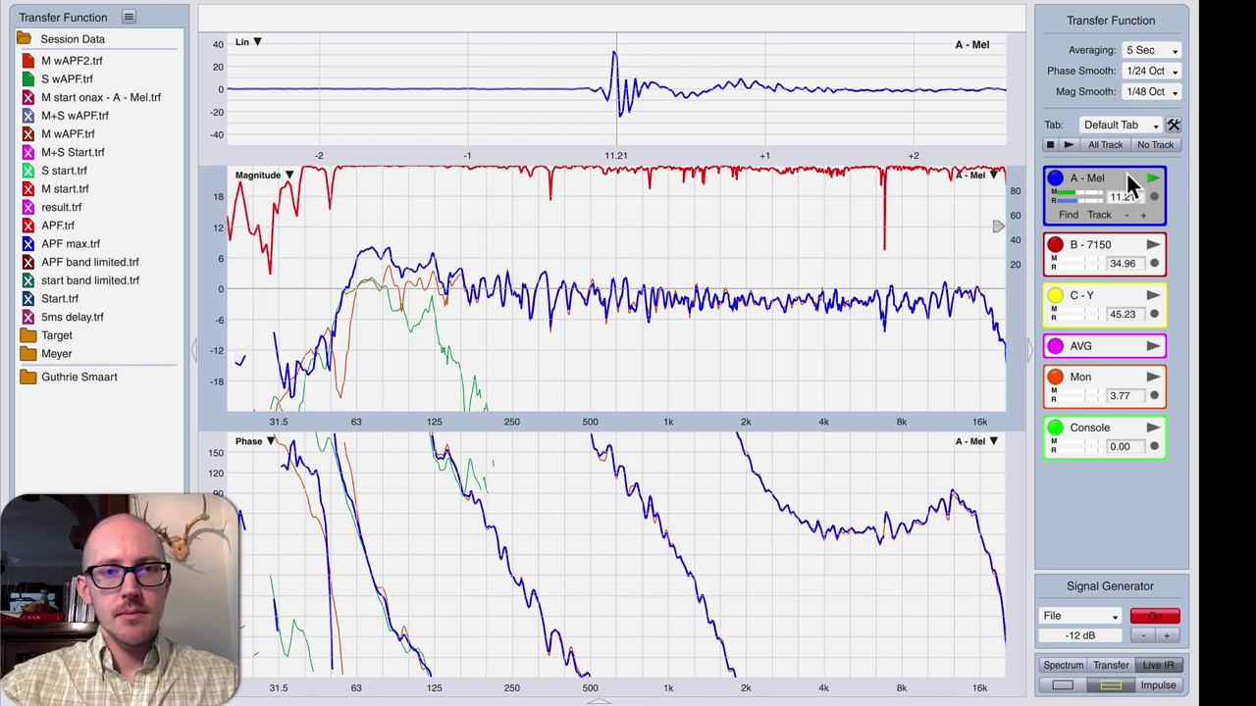
Step: Capture the combined main and subwoofer measurement under the name M+S wAPF, with the signal generator turned off
key("space")
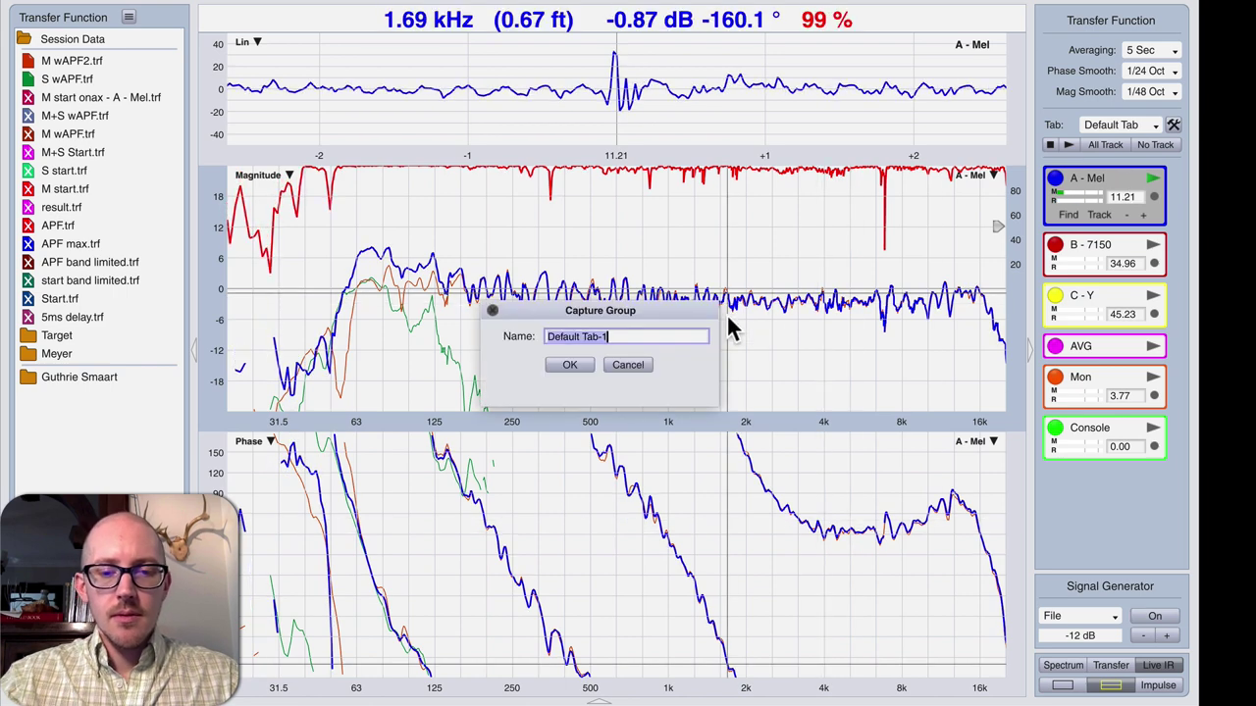
type("M+S ")
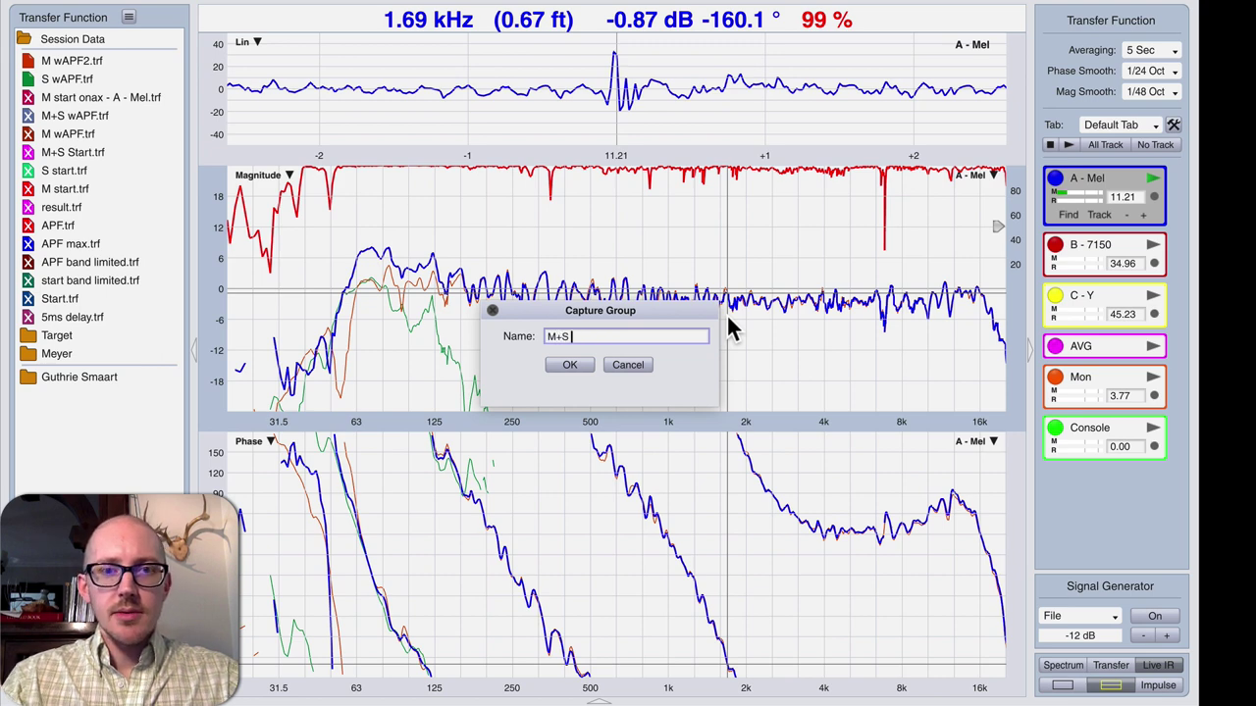
type("wAPF")
key("Return")
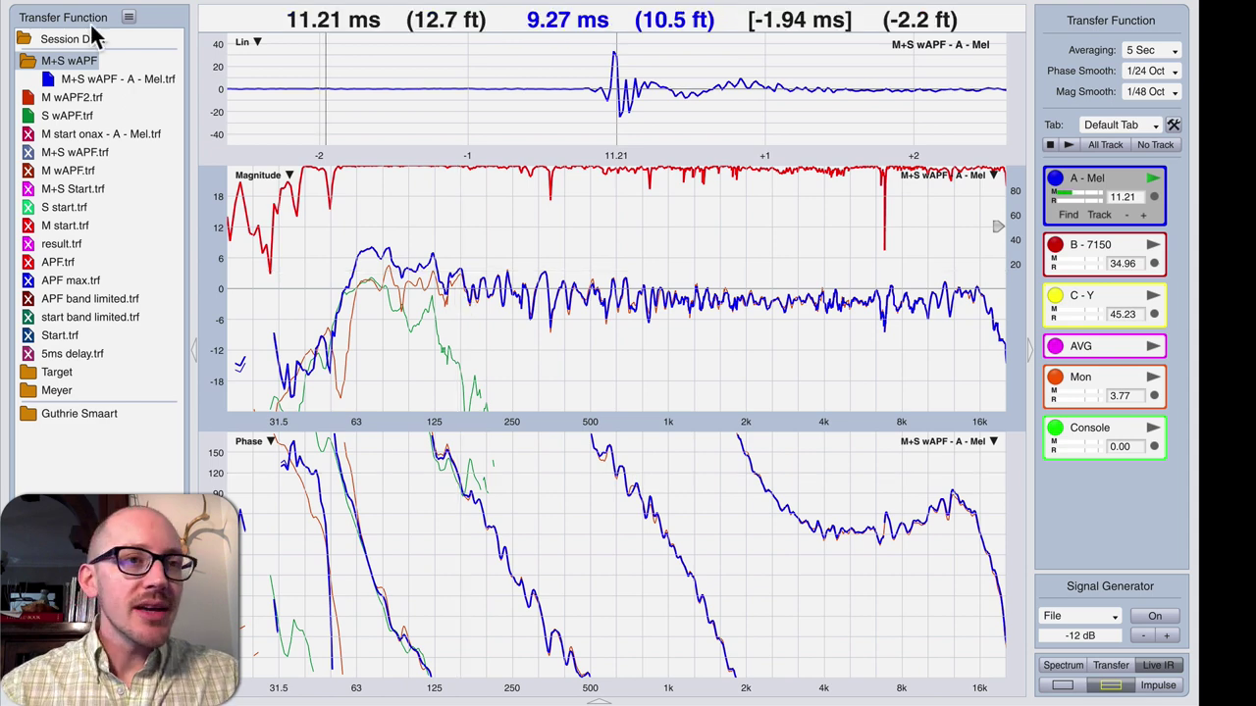
Step: Rename the captured trace inside the M+S wAPF folder to M+S wFIR
left_click(108, 78)
right_click(108, 80)
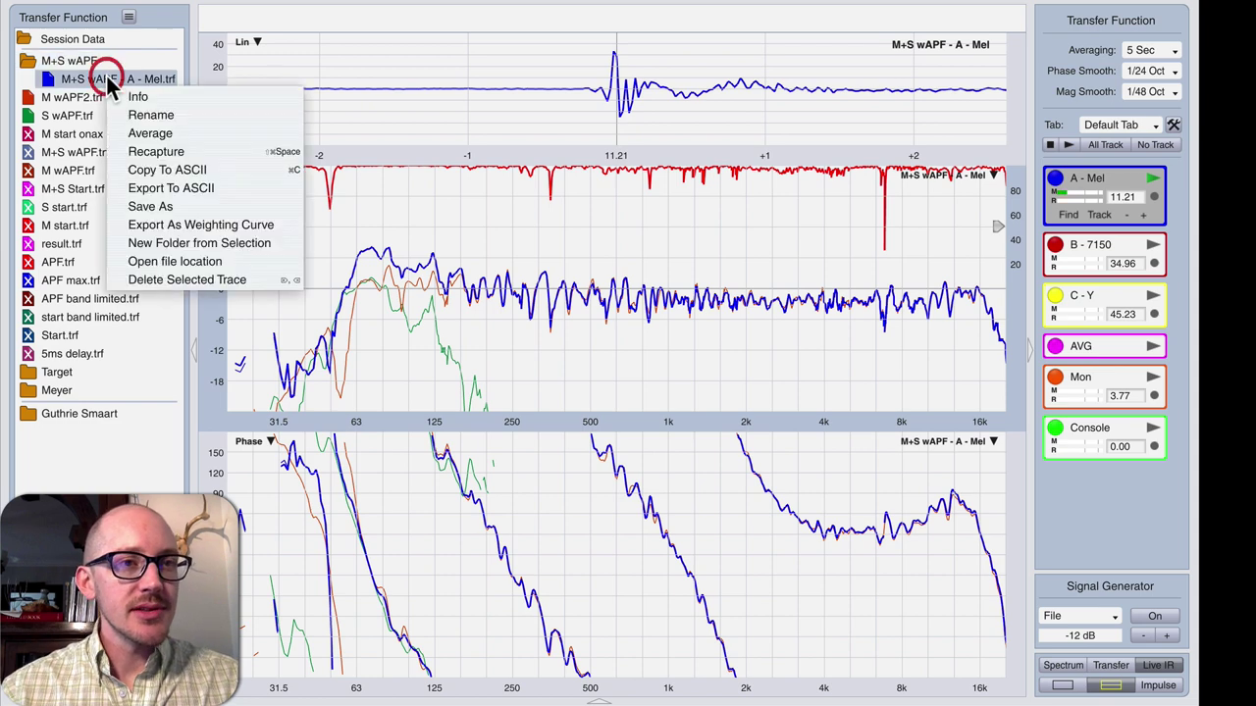
left_click(163, 115)
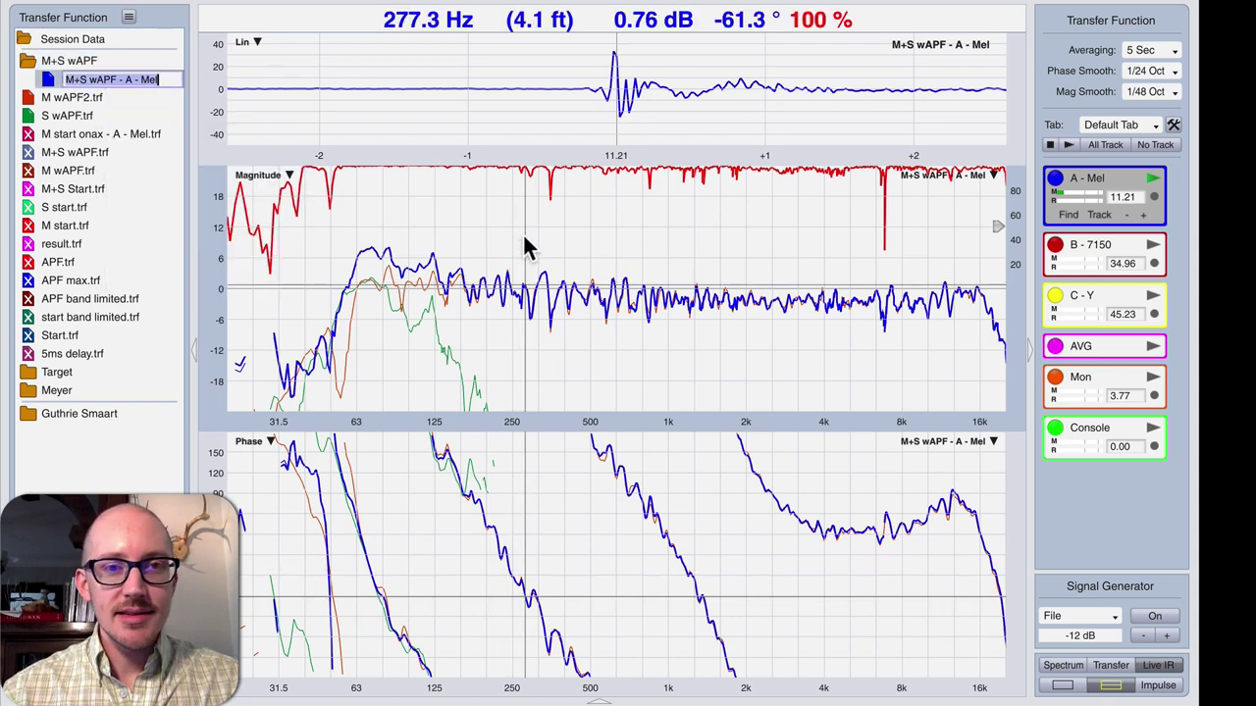
key("Right")
key("BackSpace")
key("BackSpace")
key("BackSpace")
key("BackSpace")
key("BackSpace")
key("BackSpace")
key("BackSpace")
key("BackSpace")
key("BackSpace")
key("BackSpace")
key("BackSpace")
key("BackSpace")
key("BackSpace")
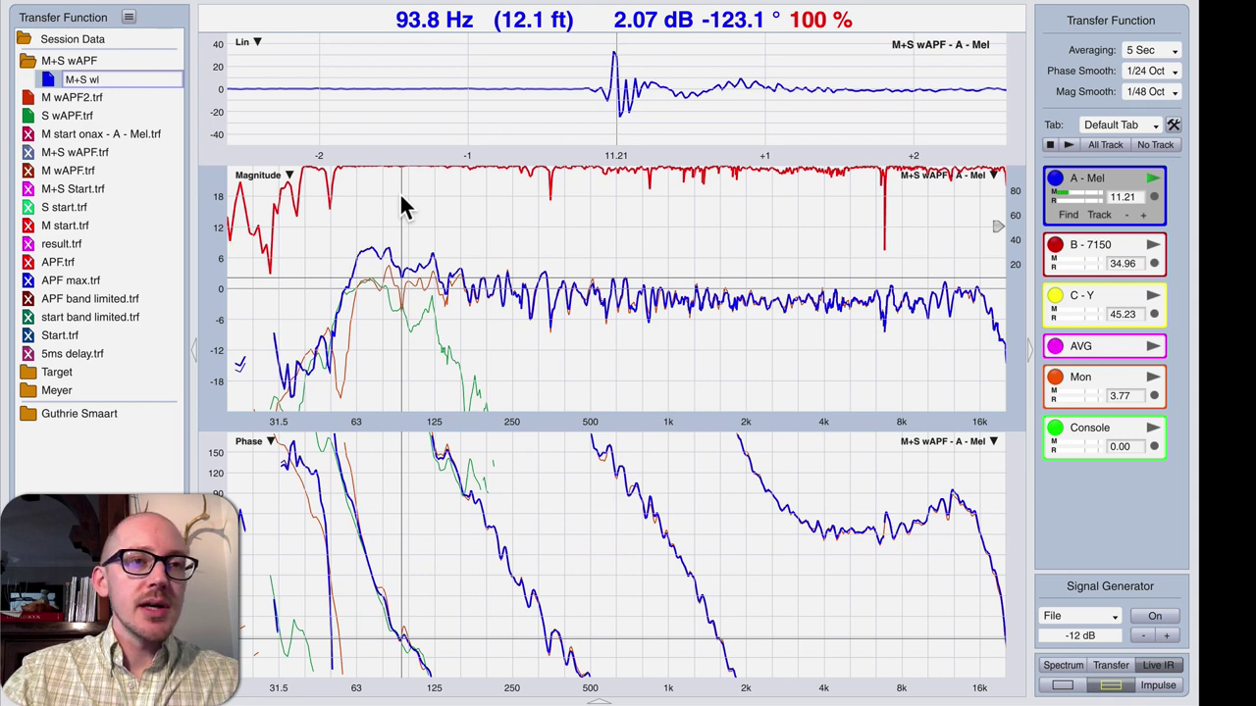
type("FIR")
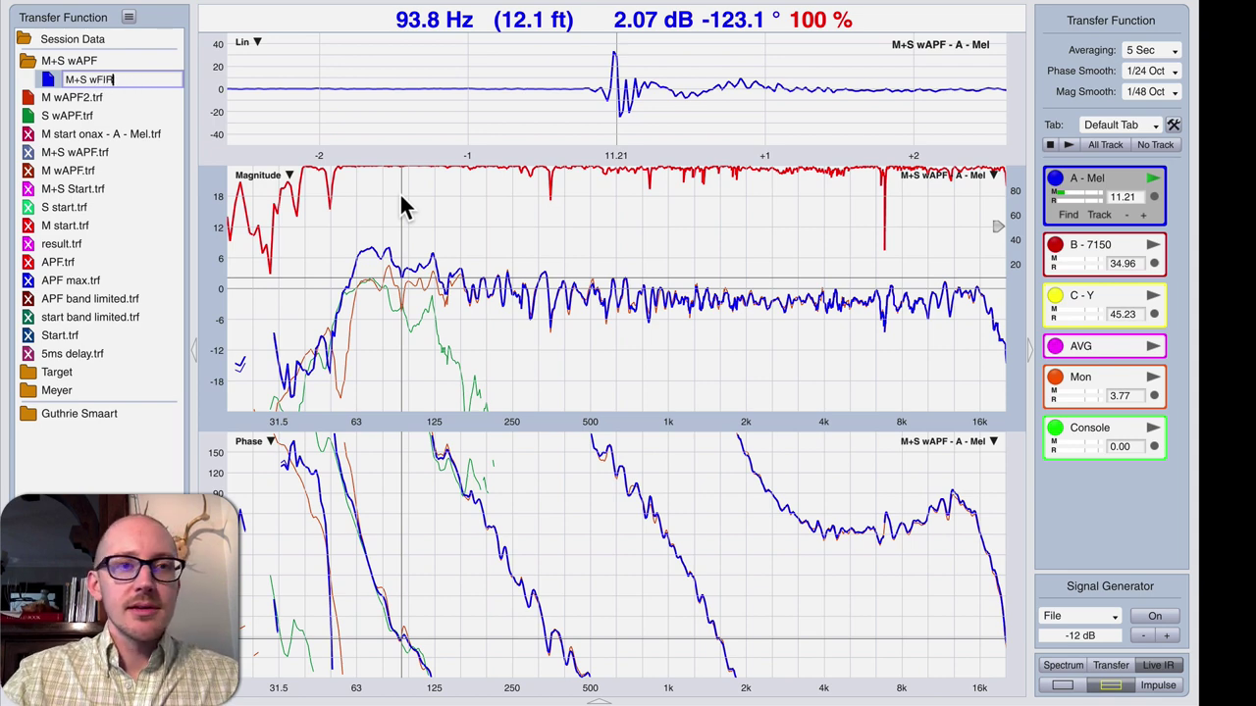
key("Return")
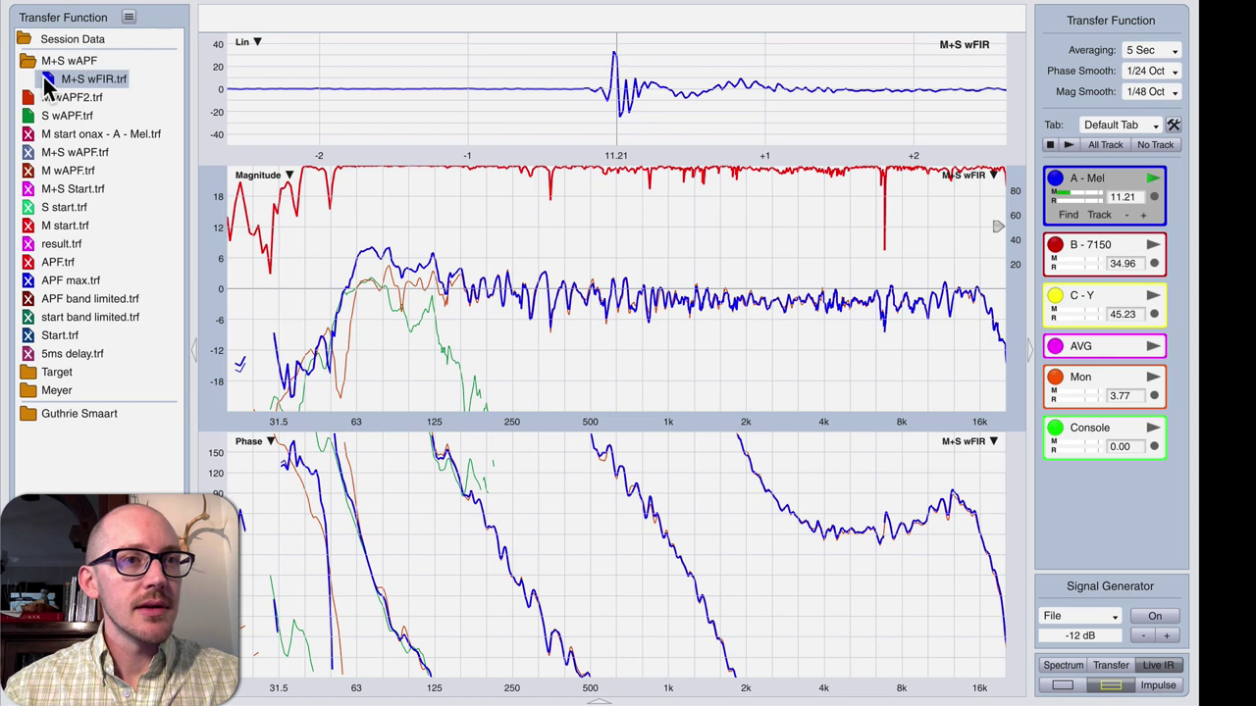
Step: Move M+S wFIR.trf out of the M+S wAPF folder into Session Data and delete the emptied folder
mouse_move(45, 81)
left_mouse_down()
mouse_move(28, 95)
mouse_move(25, 61)
left_mouse_up()
left_click(24, 61)
key("Delete")
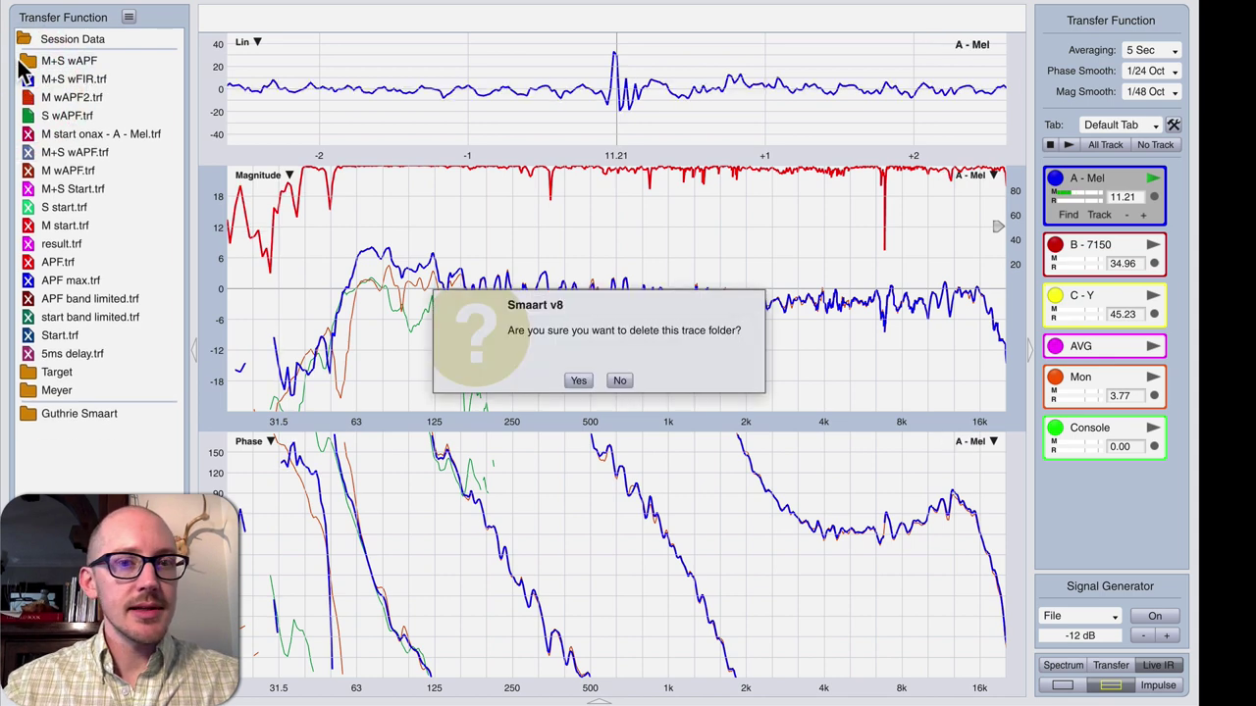
key("Return")
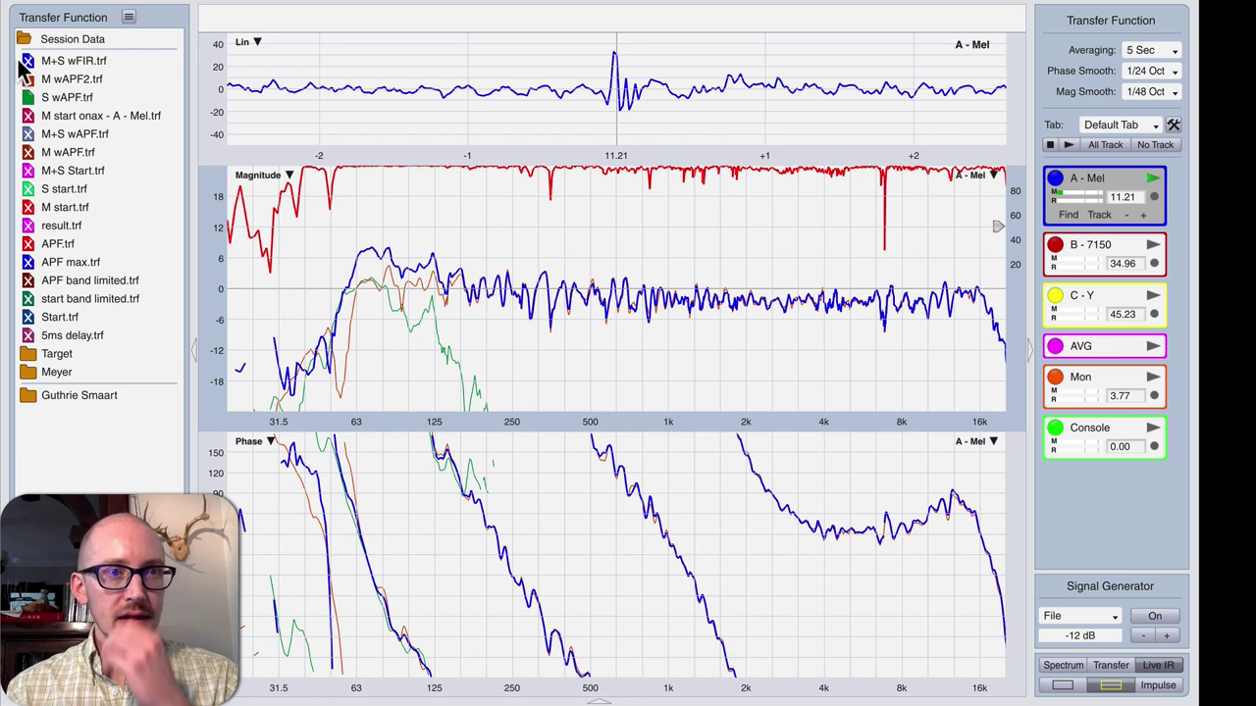